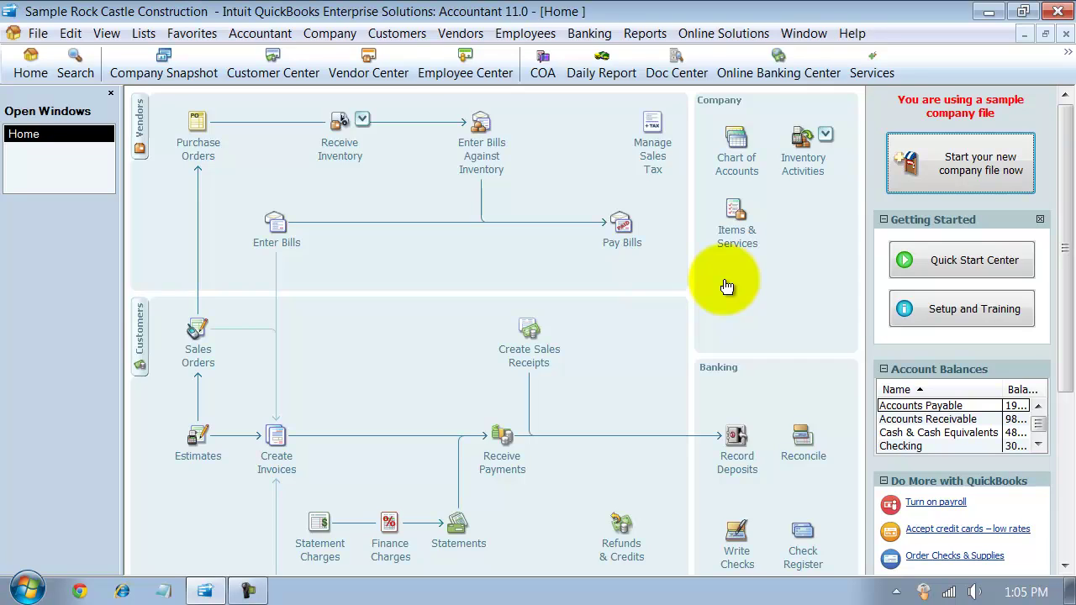
Begin reconciling Checking with statement date 01/31/2016 and an ending balance of 100
left_click(803, 446)
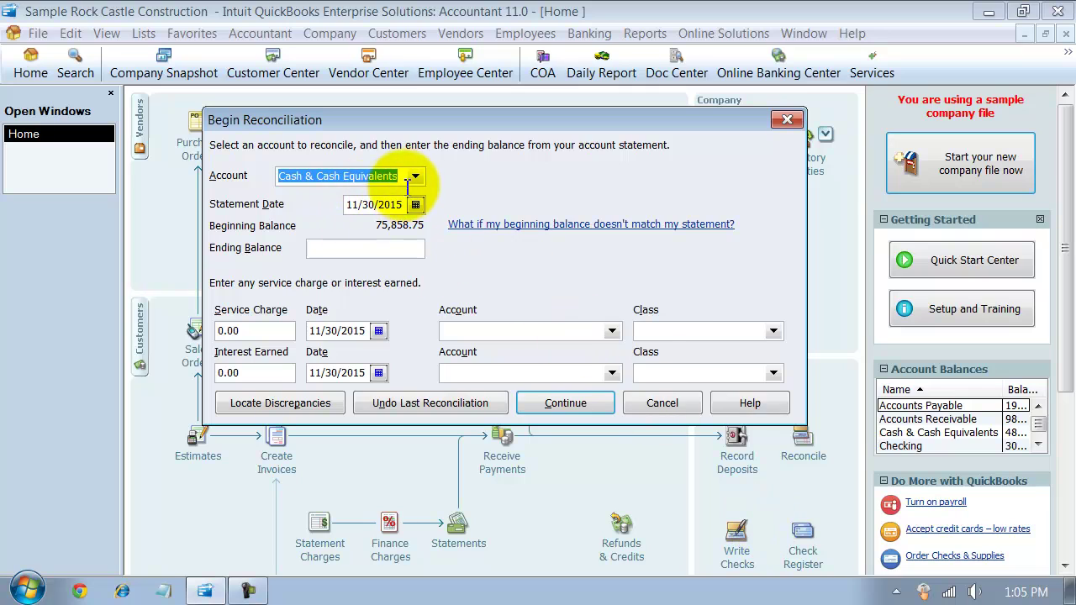
left_click(414, 176)
left_click(309, 214)
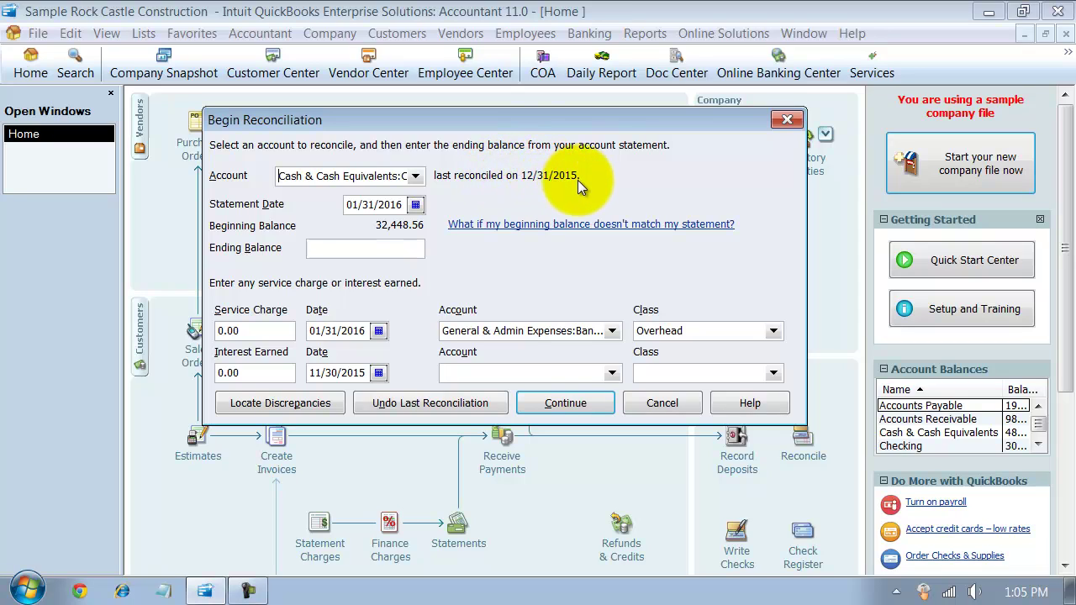
left_click(356, 208)
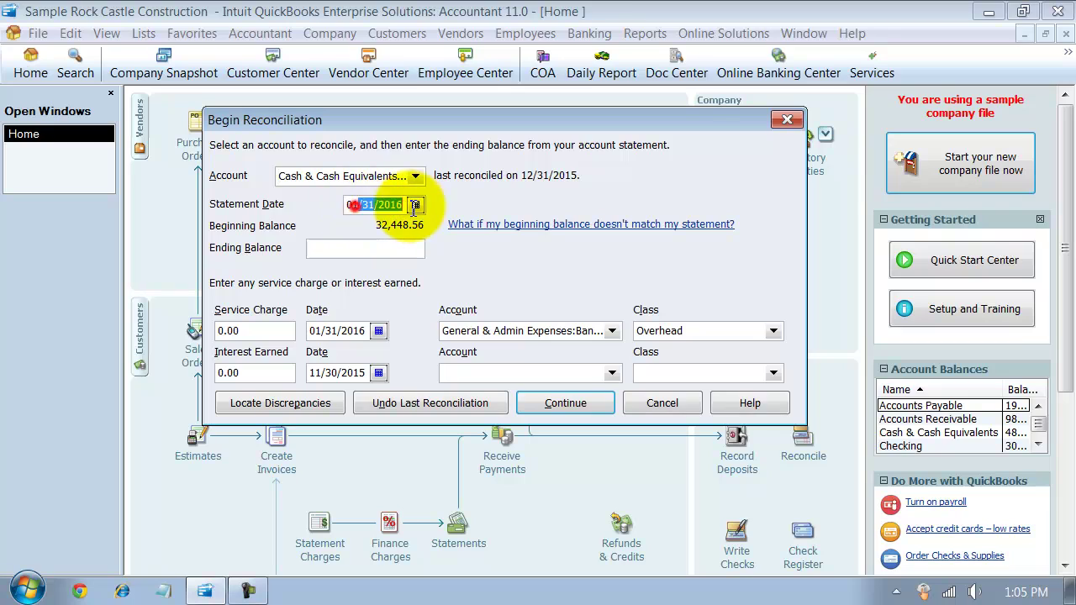
left_click_drag(360, 205, 403, 205)
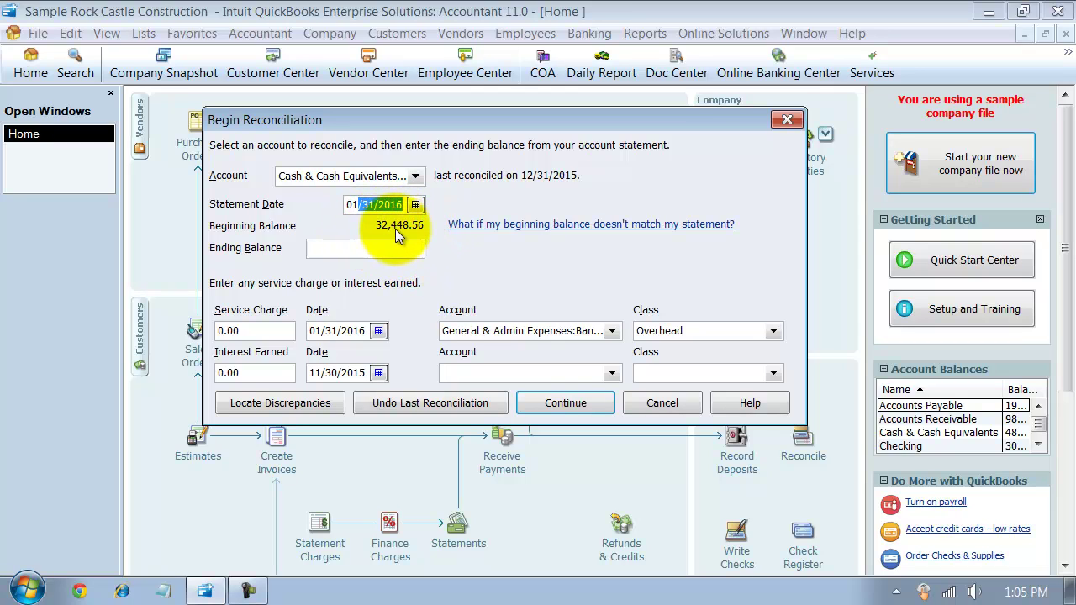
left_click(414, 249)
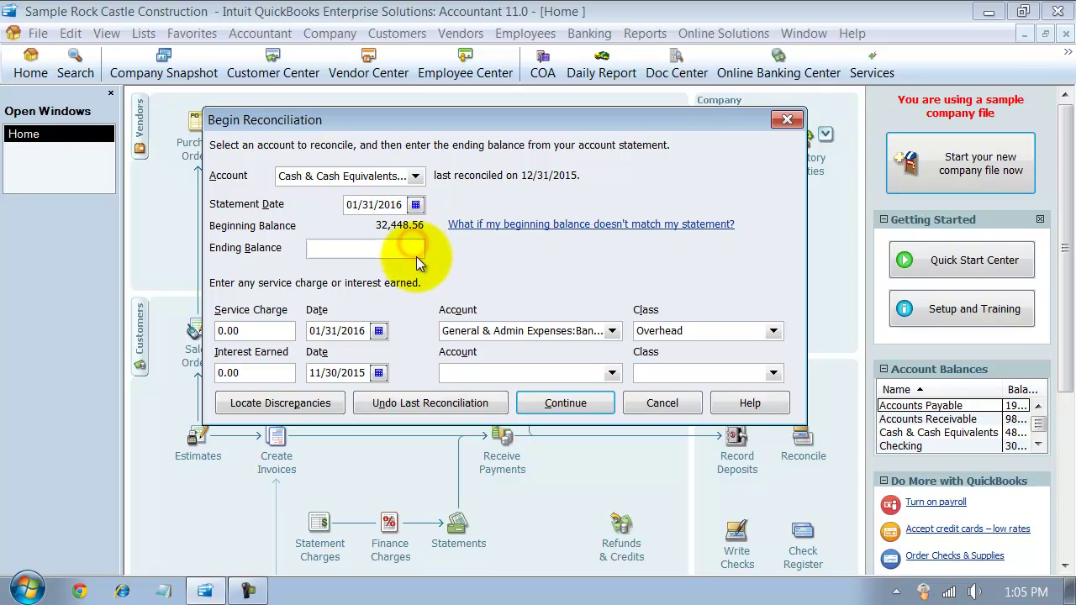
type("100")
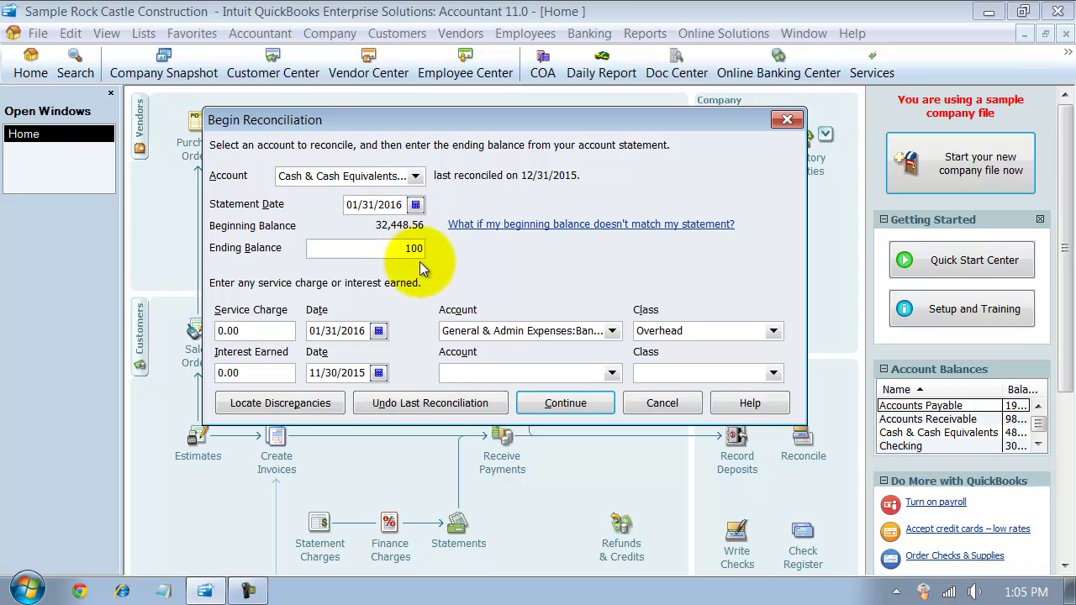
key("Tab")
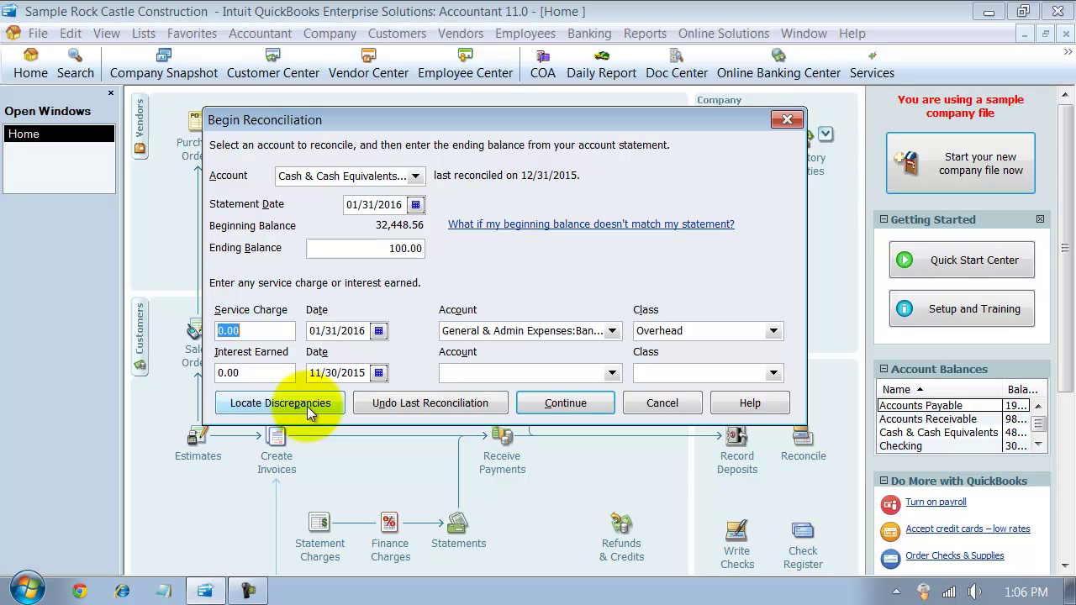
Open Locate Discrepancies and the Checking discrepancy report listing the deleted 45.00 Lew Plumbing payment
left_click(306, 406)
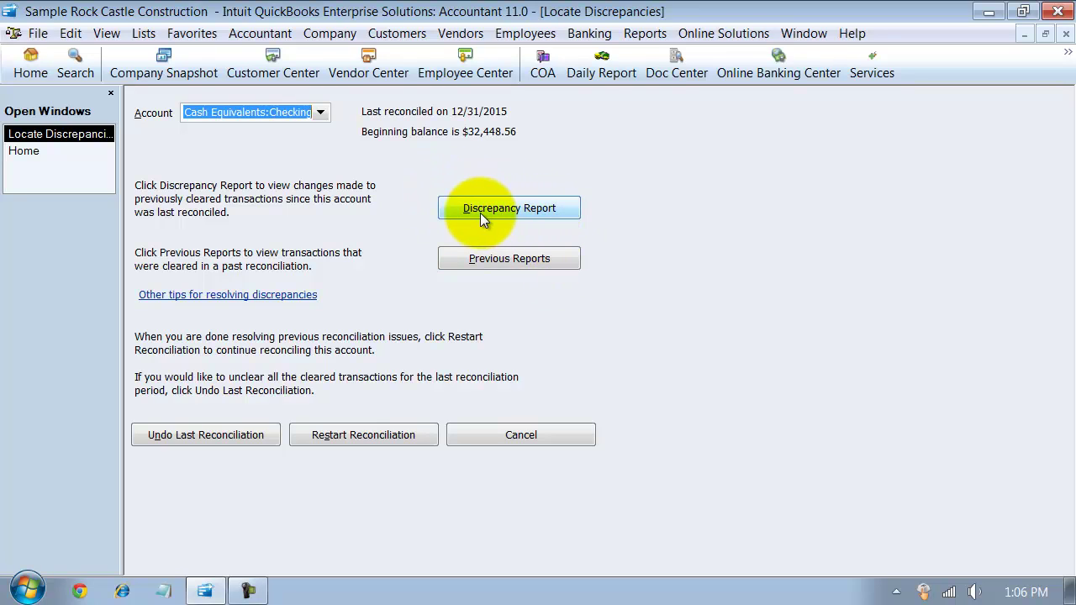
left_click(642, 33)
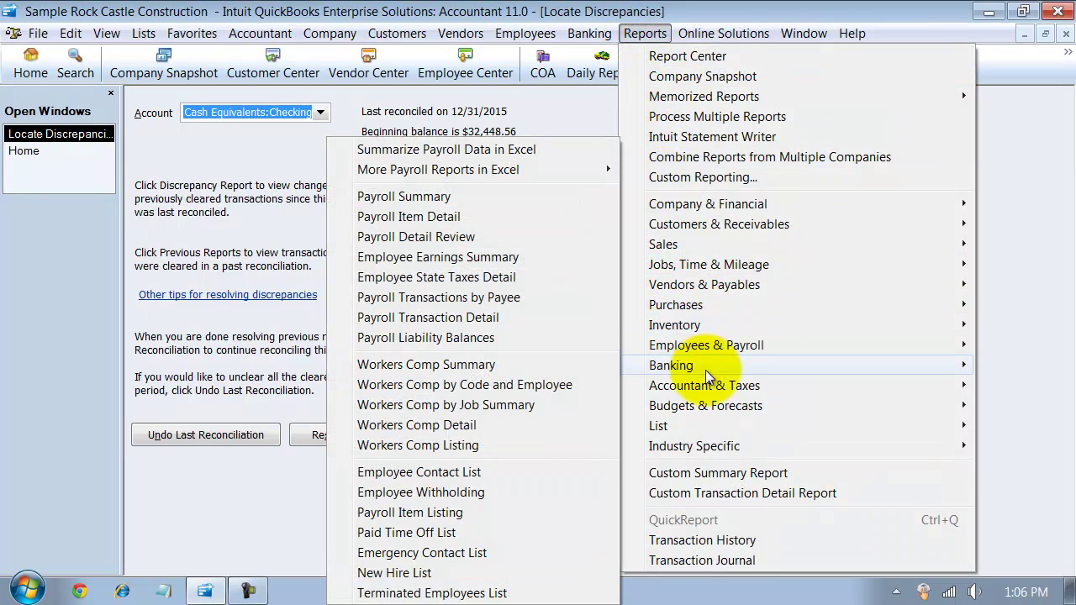
mouse_move(706, 379)
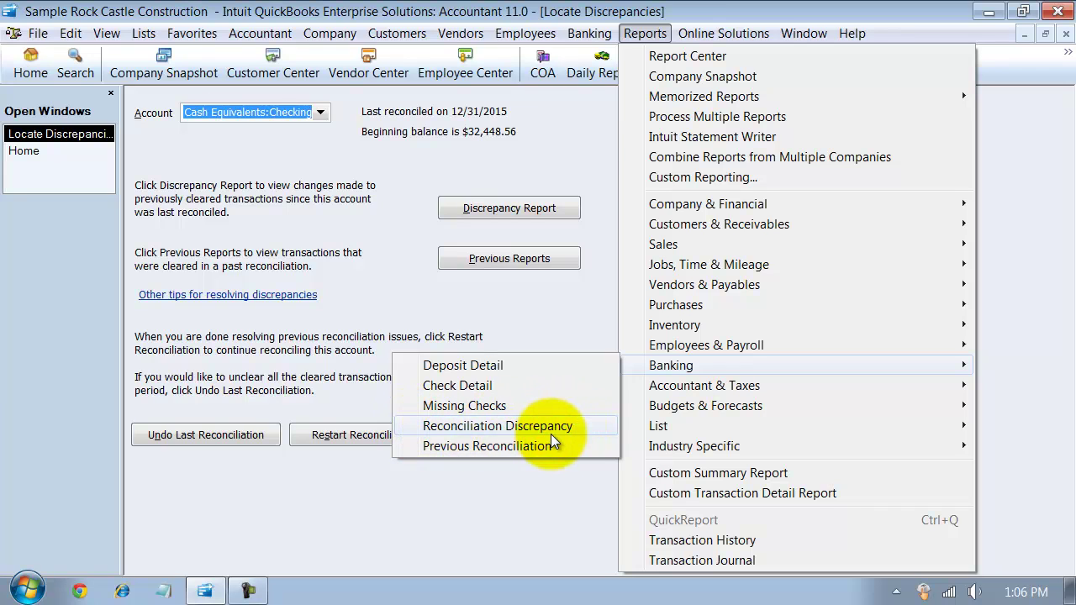
left_click(502, 208)
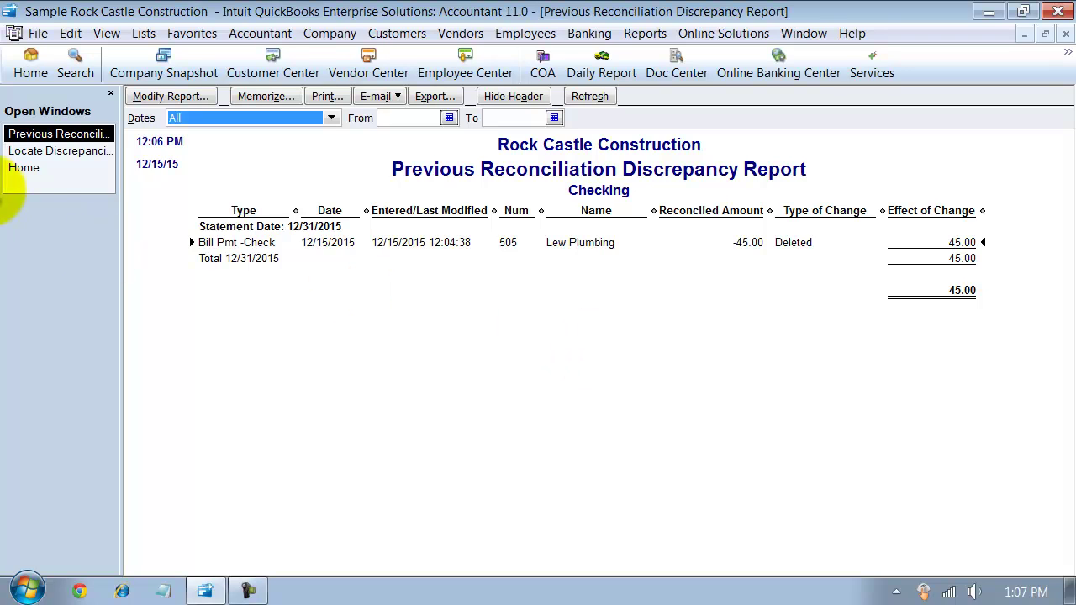
Return to Locate Discrepancies and open the calculator beside the beginning balance
left_click(72, 153)
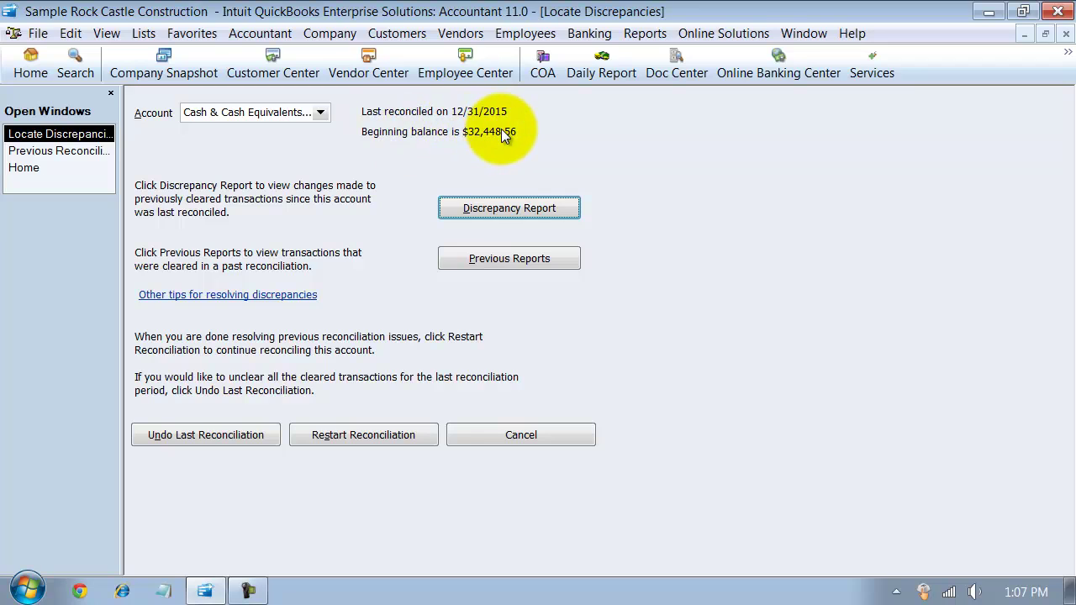
left_click(38, 591)
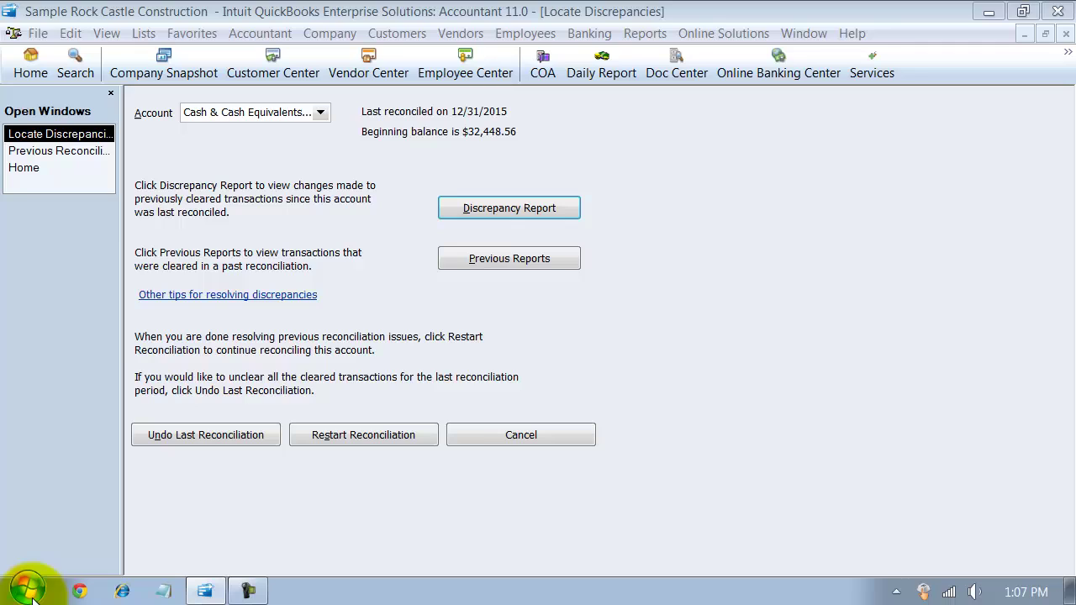
left_click(70, 34)
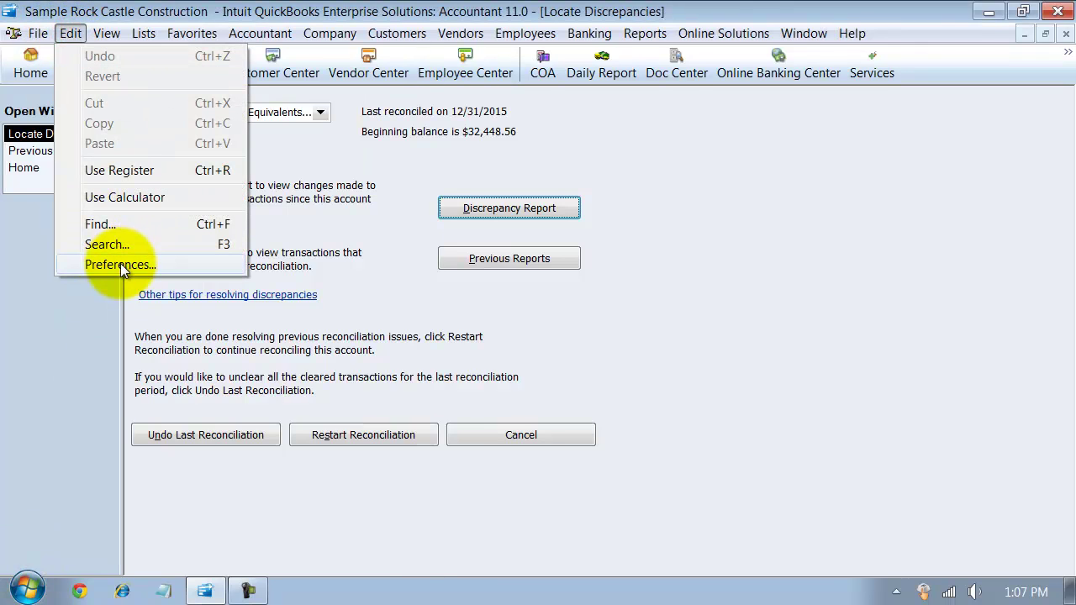
left_click(110, 196)
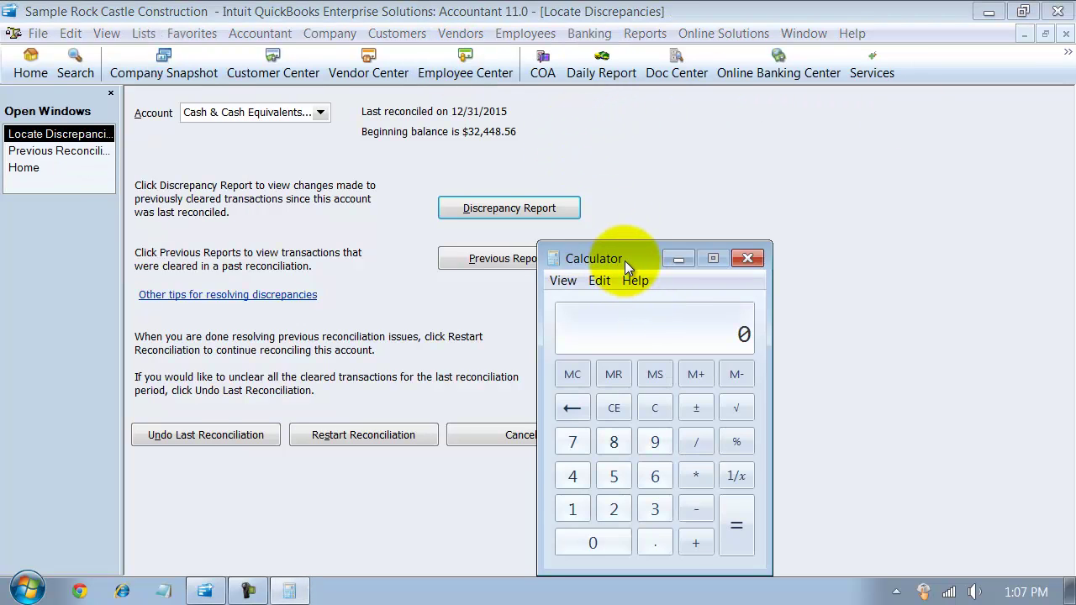
left_click_drag(624, 260, 217, 105)
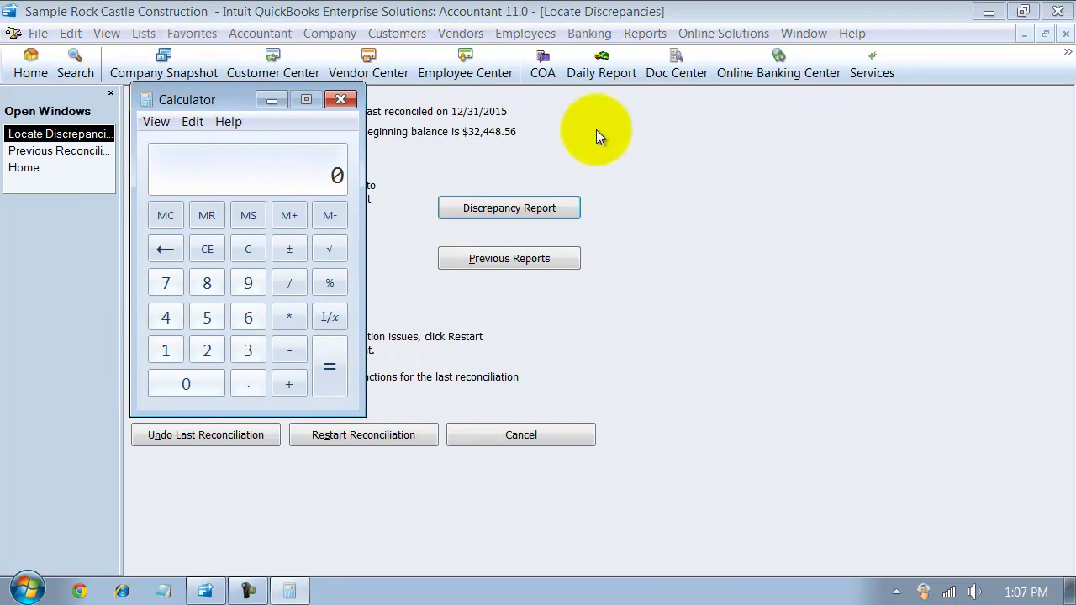
Compute 32448.56 minus 32403.56 to confirm the 45 difference
type("32448.56")
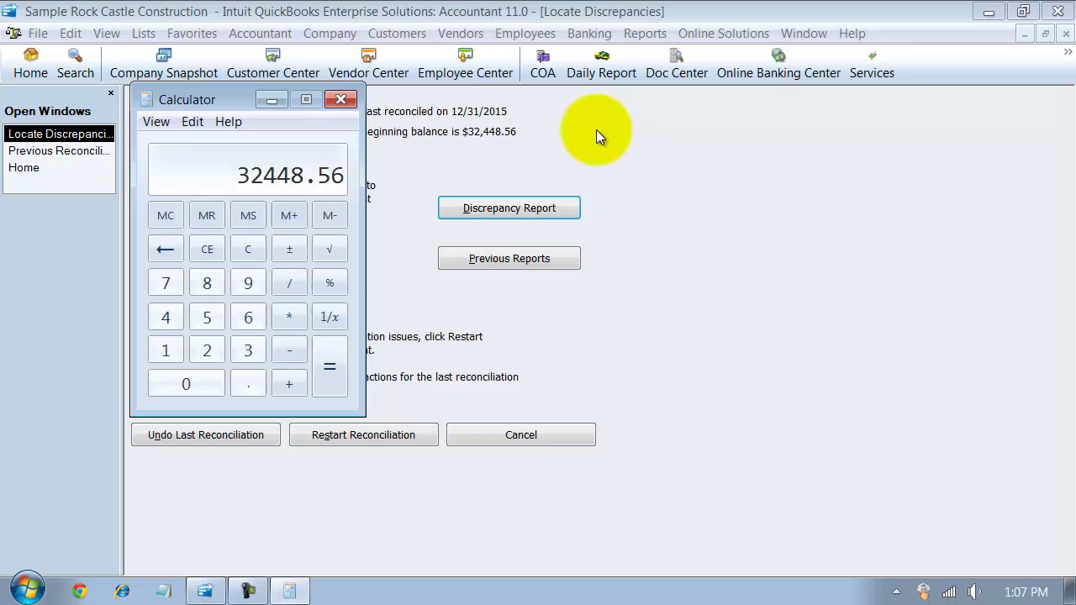
key("minus")
type("3")
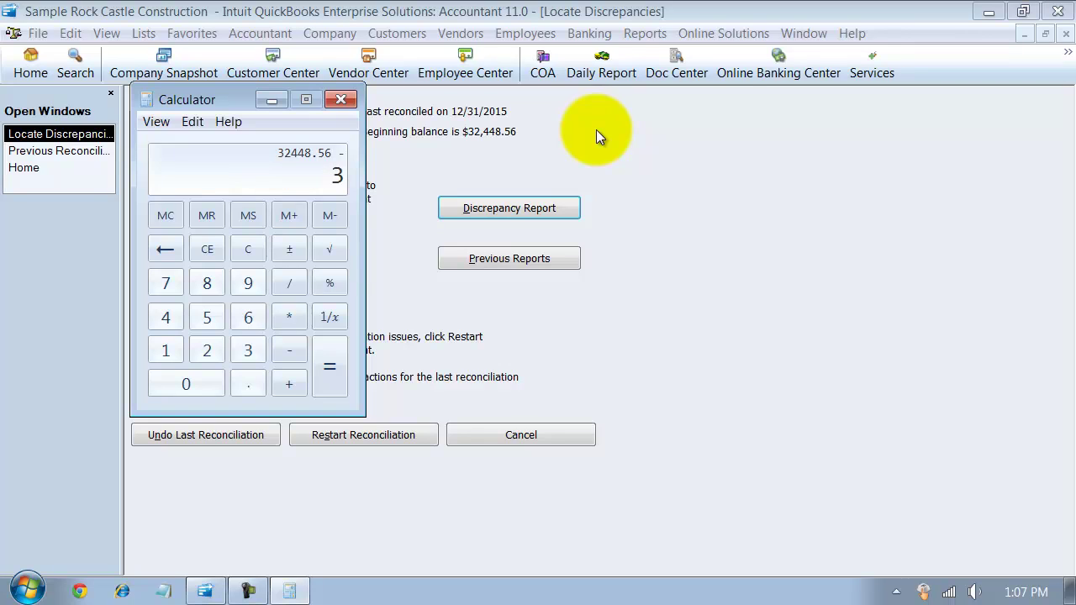
type("2403.56")
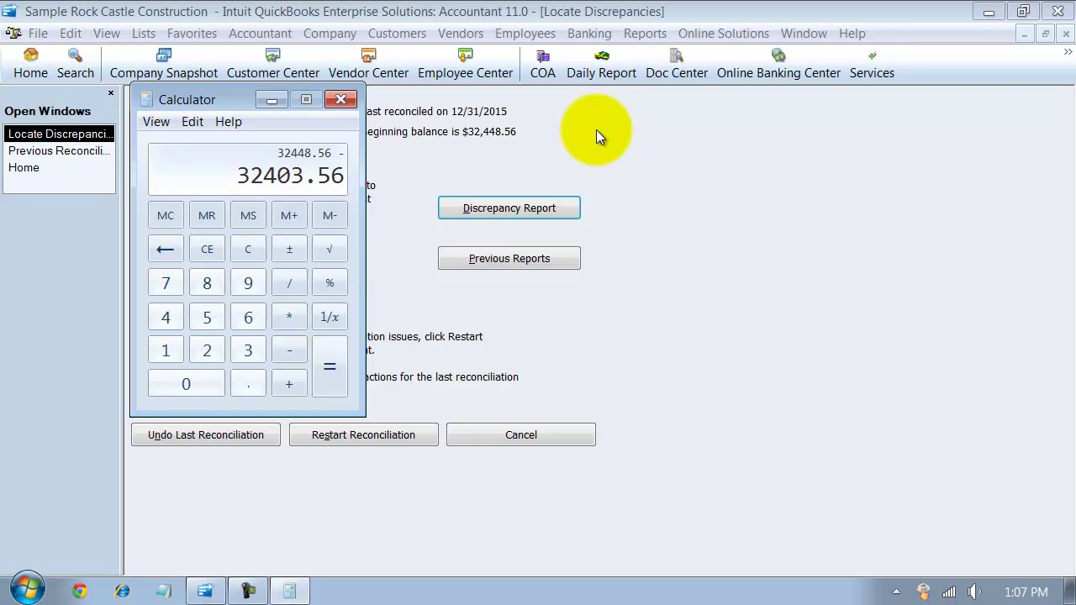
key("Return")
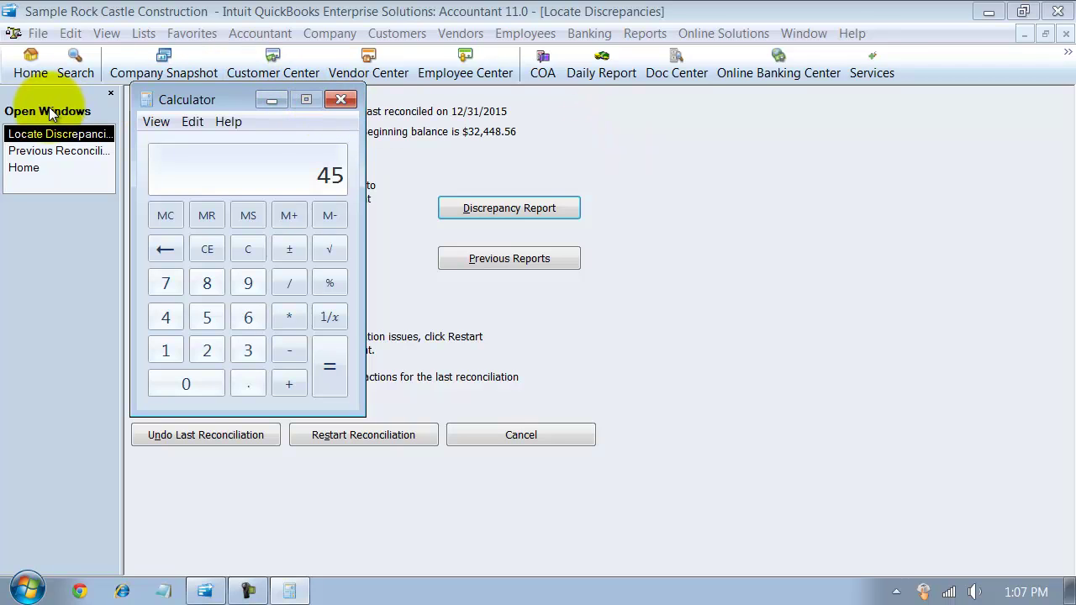
left_click(552, 370)
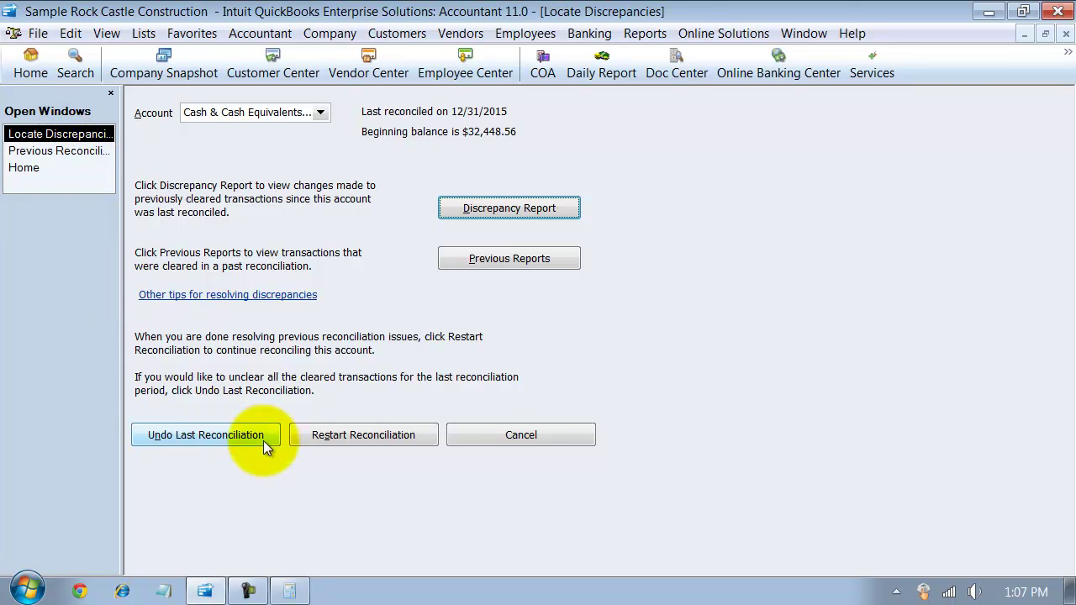
Reopen the discrepancy report, try to open the deleted Lew Plumbing payment, and dismiss the refusal
left_click(472, 207)
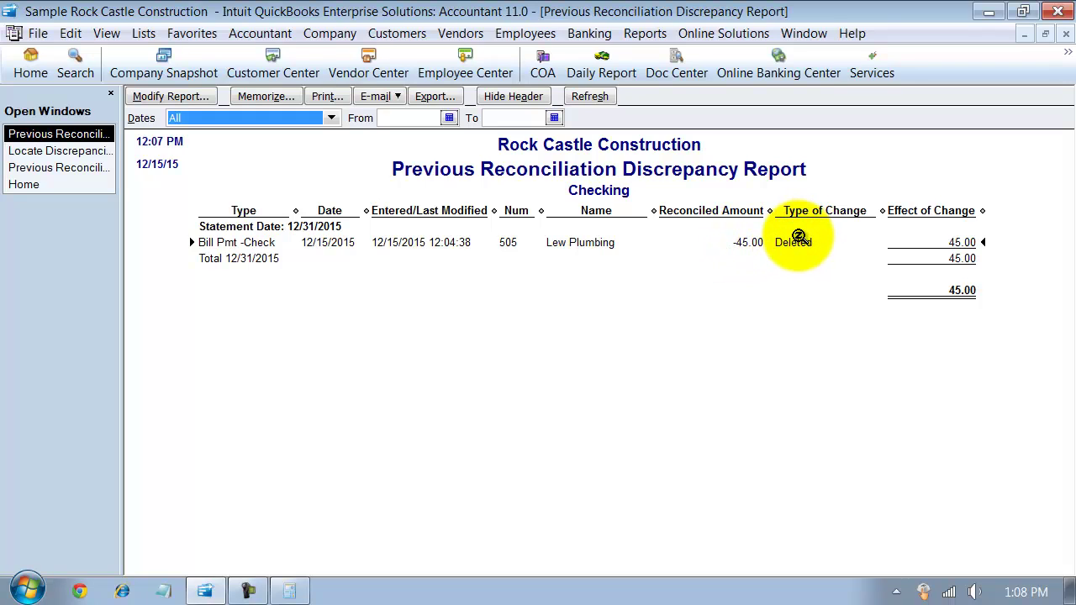
double_click(351, 243)
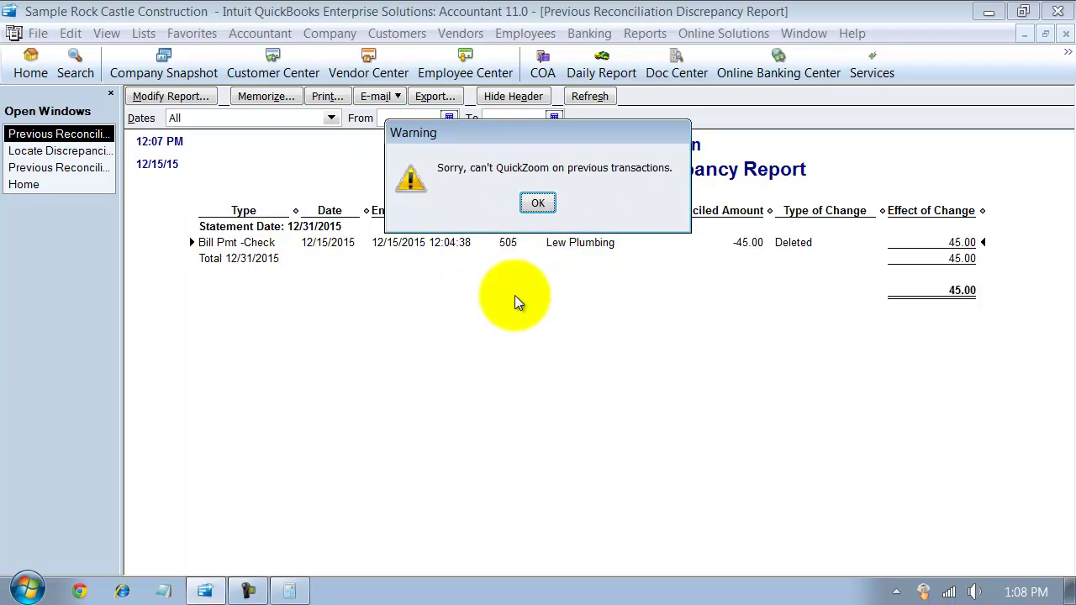
left_click(530, 202)
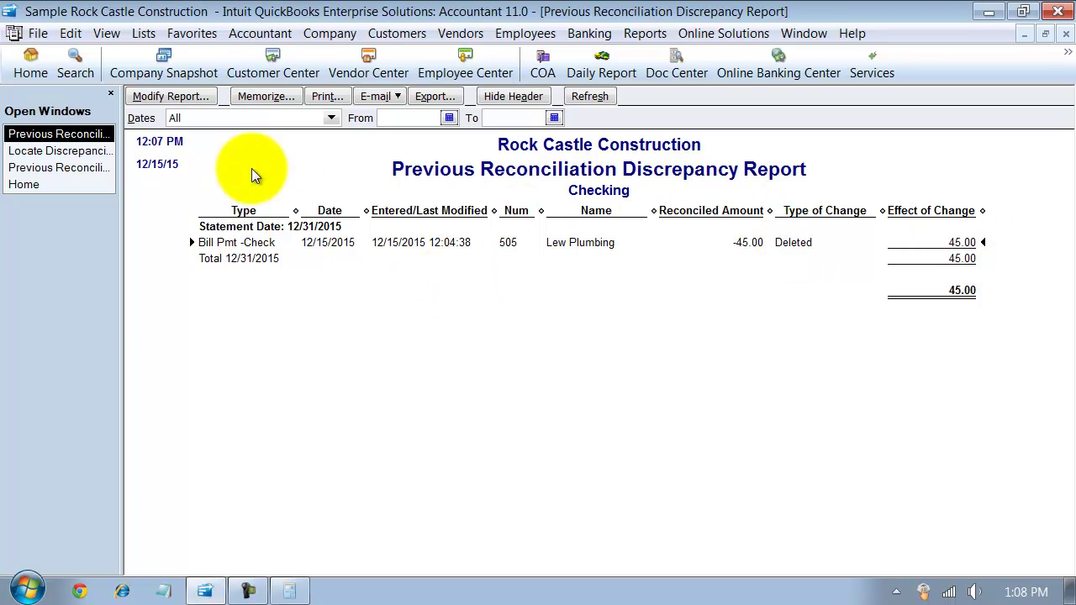
Add the Last modified by column to the discrepancy report
left_click(171, 96)
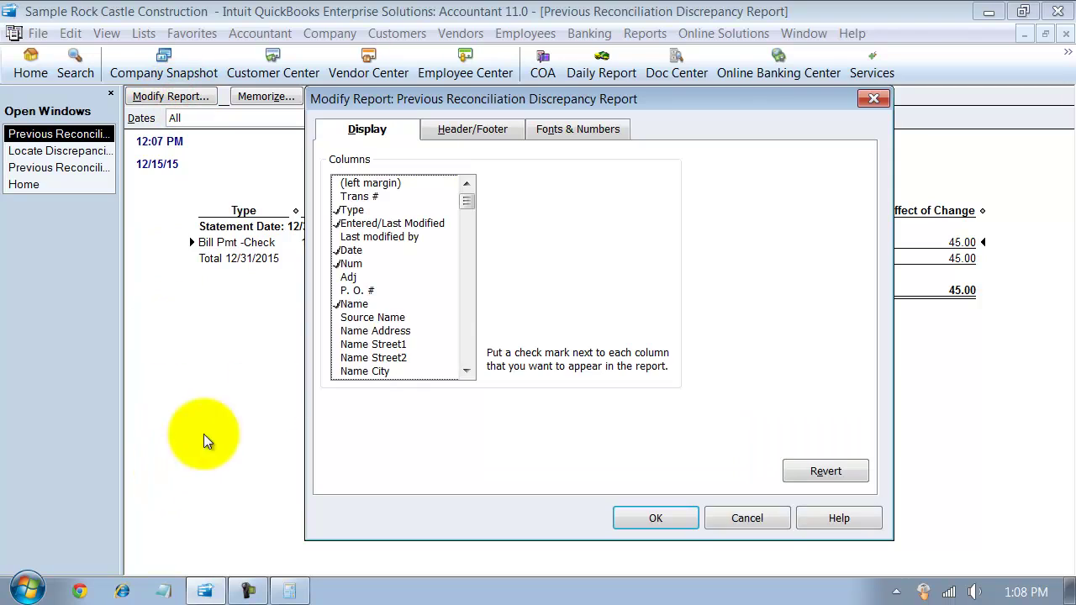
left_click(385, 239)
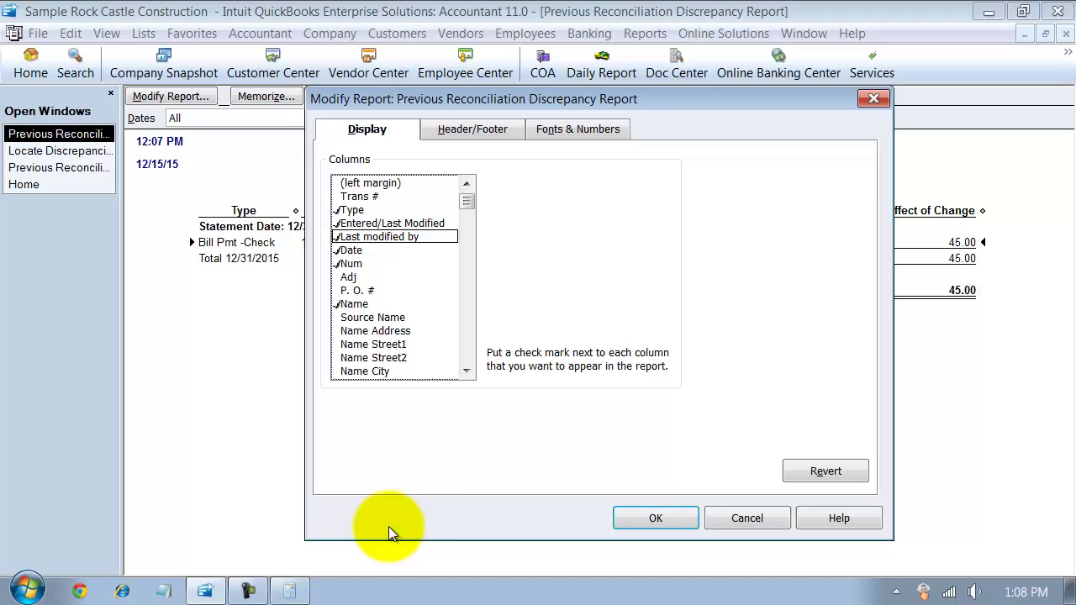
left_click(655, 519)
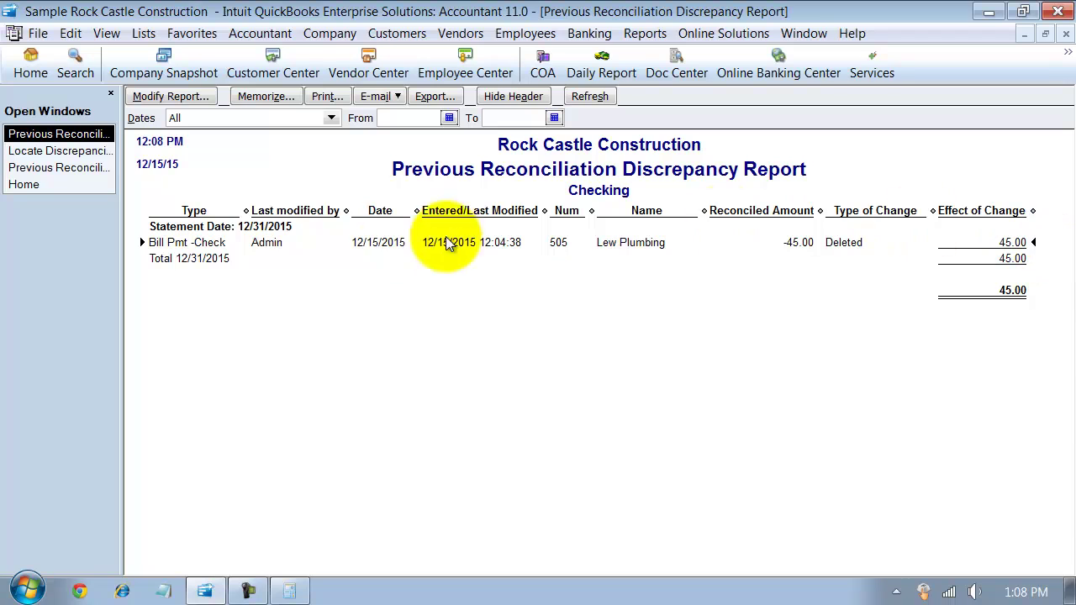
Add the Split and Account columns to the discrepancy report
left_click(151, 98)
left_click(435, 130)
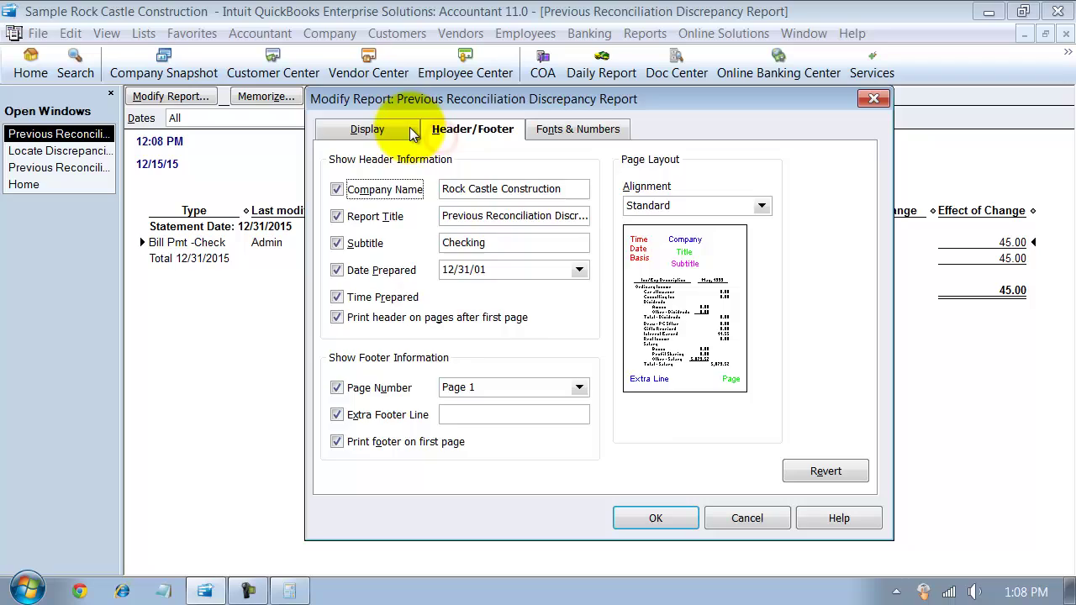
left_click(411, 135)
scroll(416, 325, "down", 3)
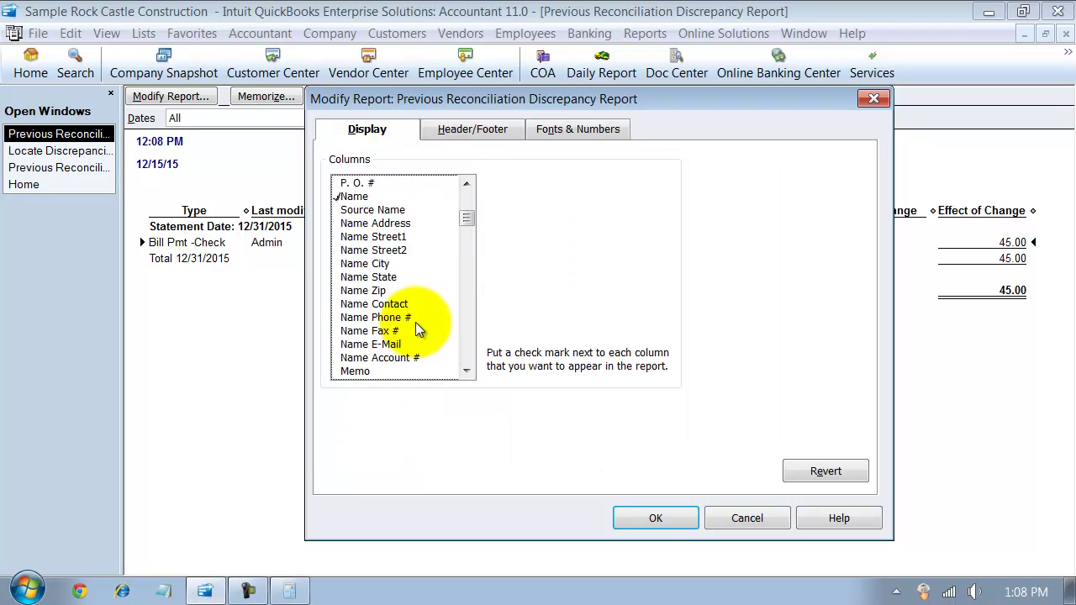
scroll(418, 328, "down", 7)
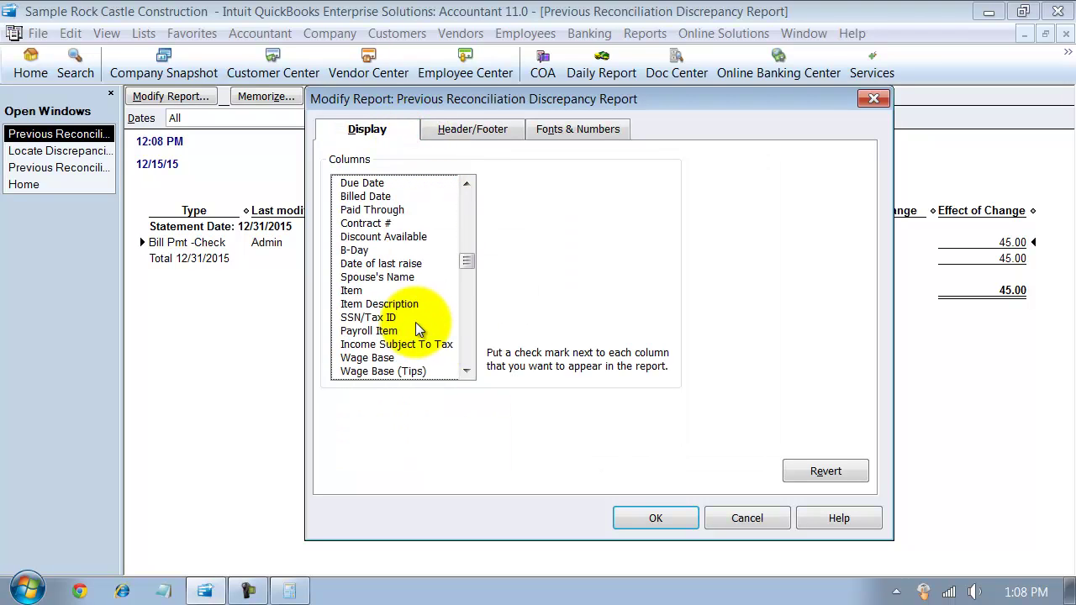
scroll(418, 328, "up", 10)
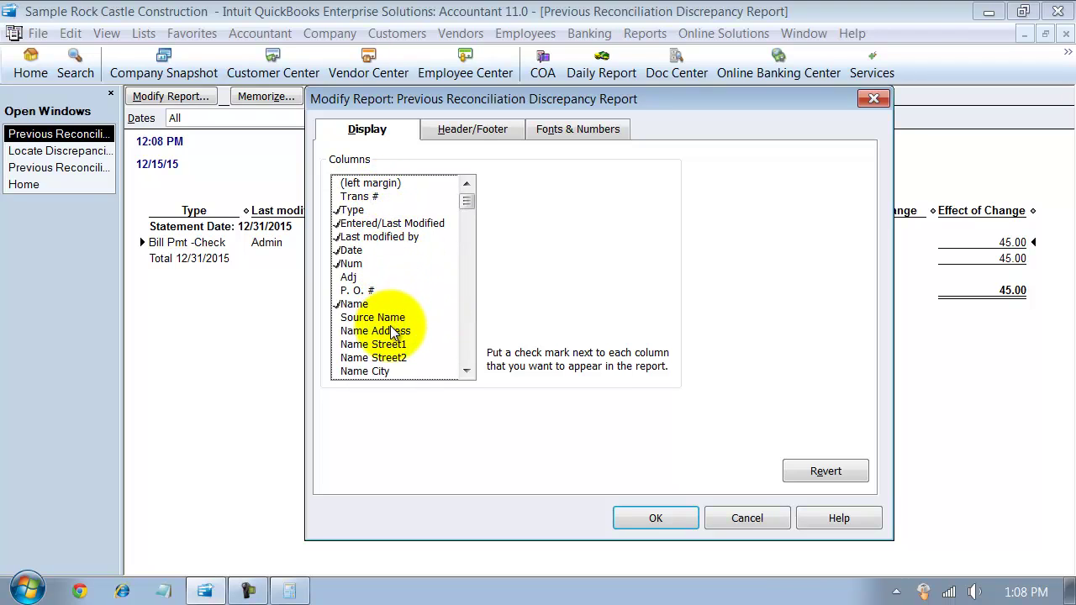
scroll(393, 330, "down", 5)
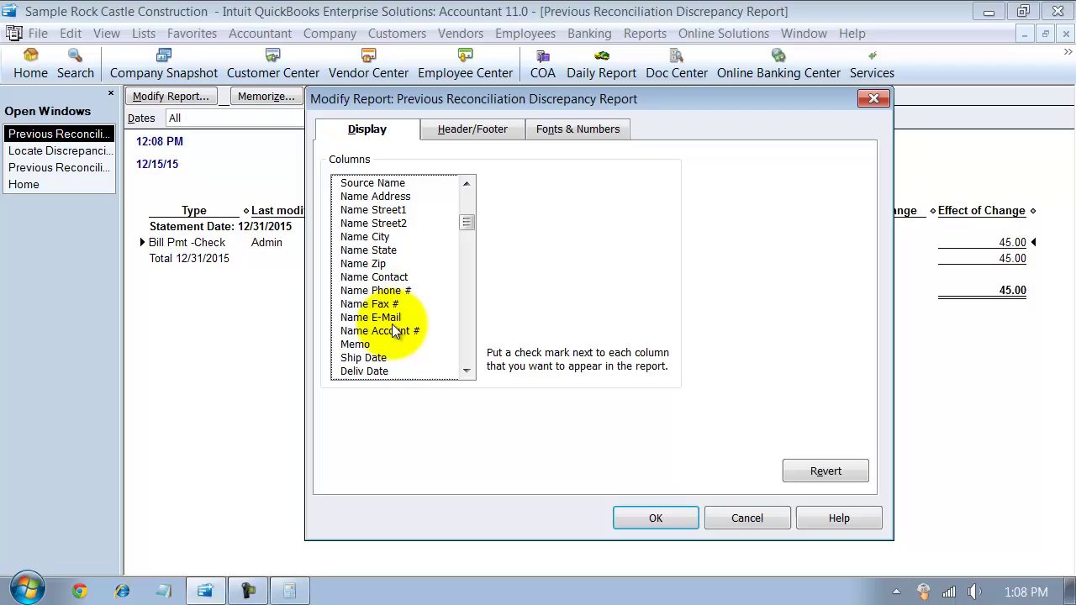
scroll(393, 330, "down", 6)
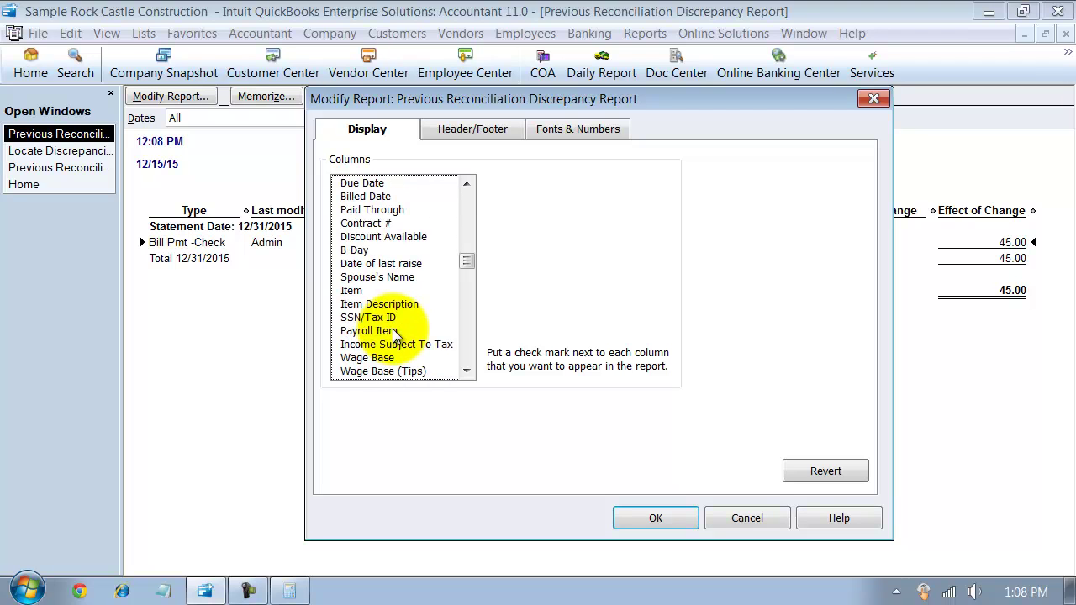
scroll(395, 334, "down", 4)
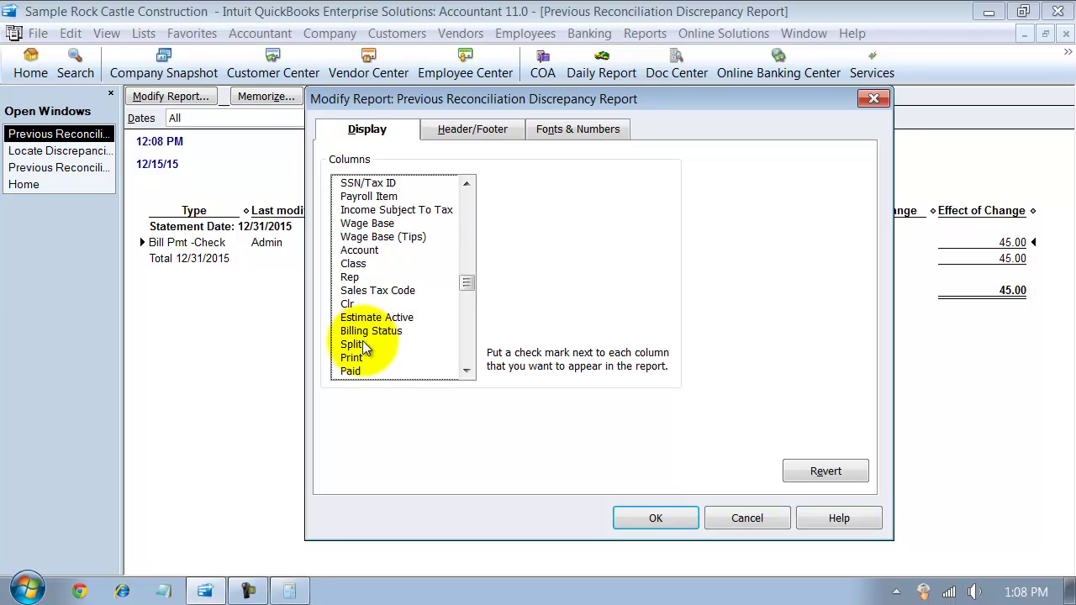
left_click(361, 342)
left_click(359, 249)
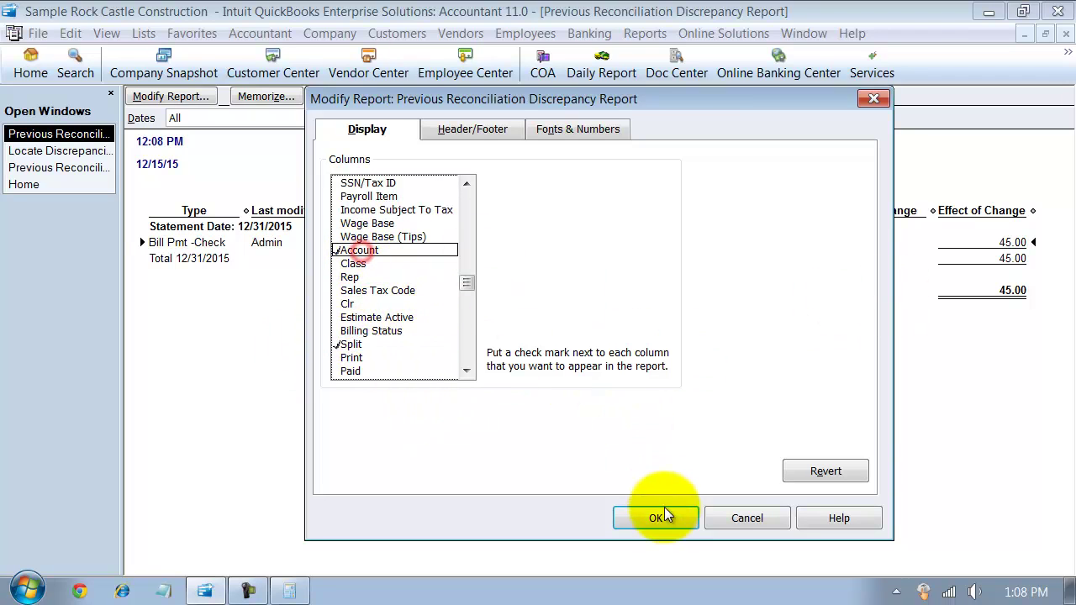
left_click(661, 517)
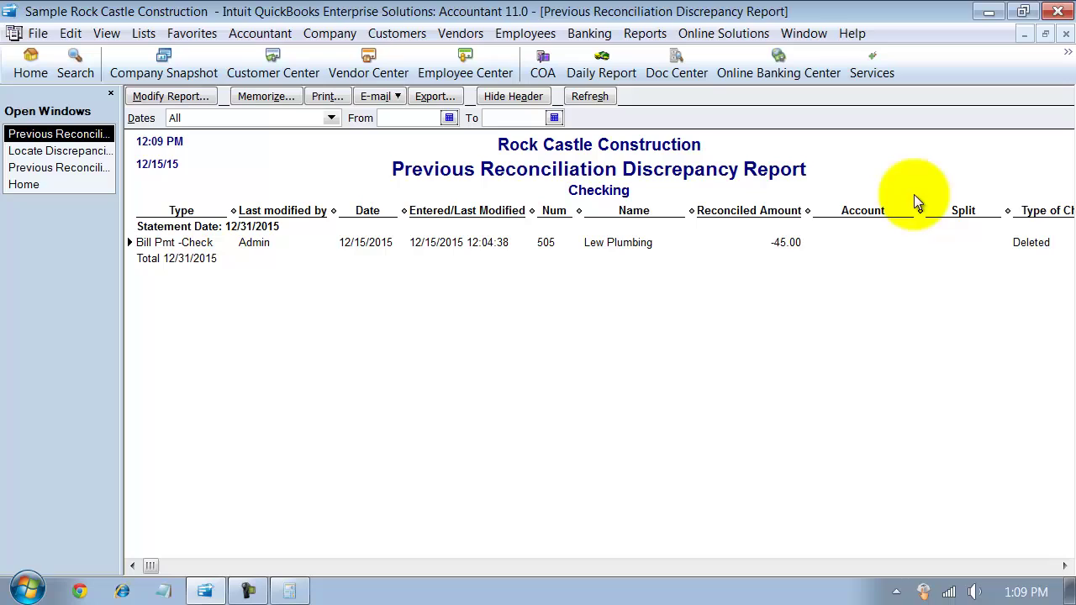
Narrow the Reconciled Amount column and collapse the Split column to reveal Effect of Change
left_click_drag(807, 211, 745, 214)
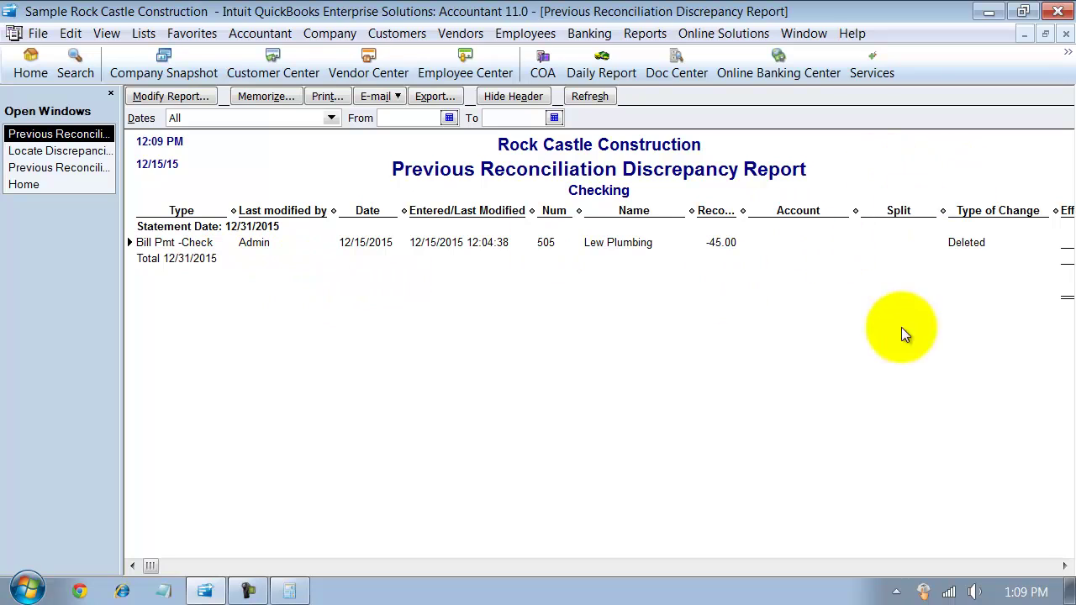
double_click(141, 245)
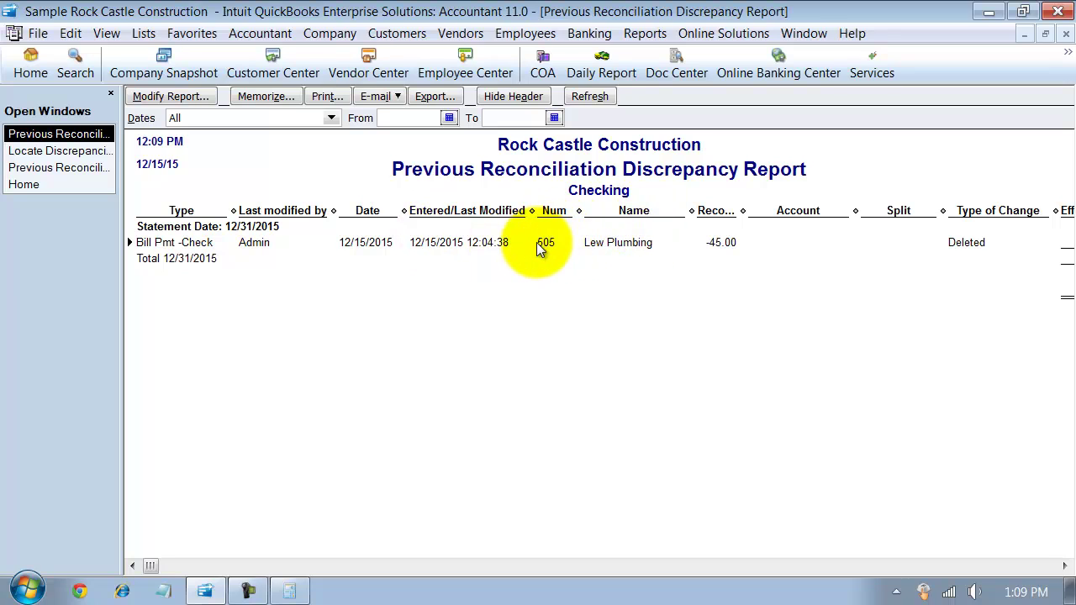
left_click_drag(943, 210, 764, 316)
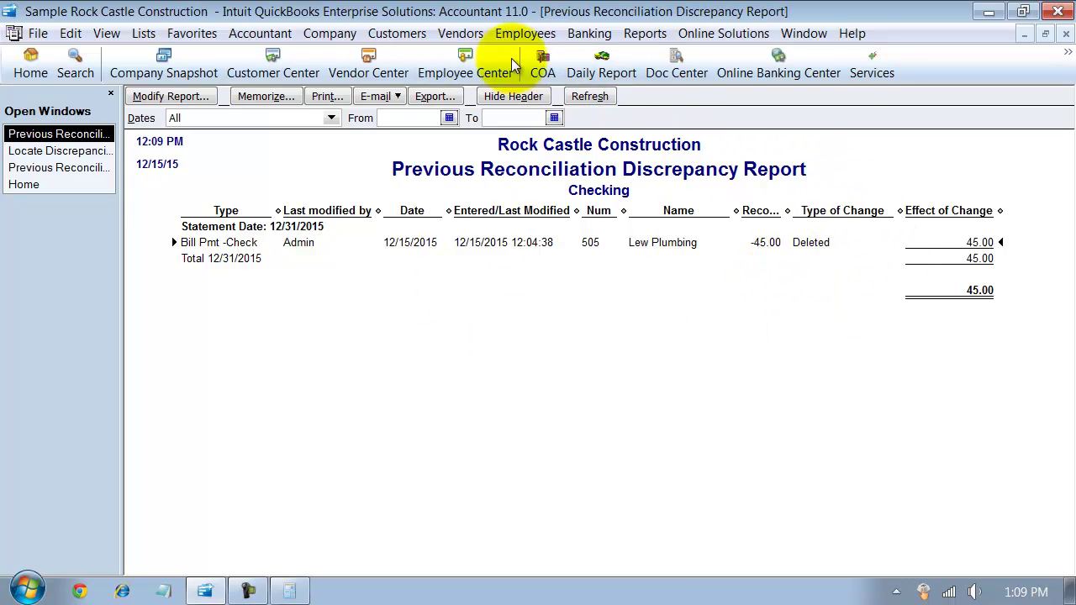
Pay the 45.00 Lew Plumbing bill from Checking using check number 505
left_click(458, 33)
left_click(483, 102)
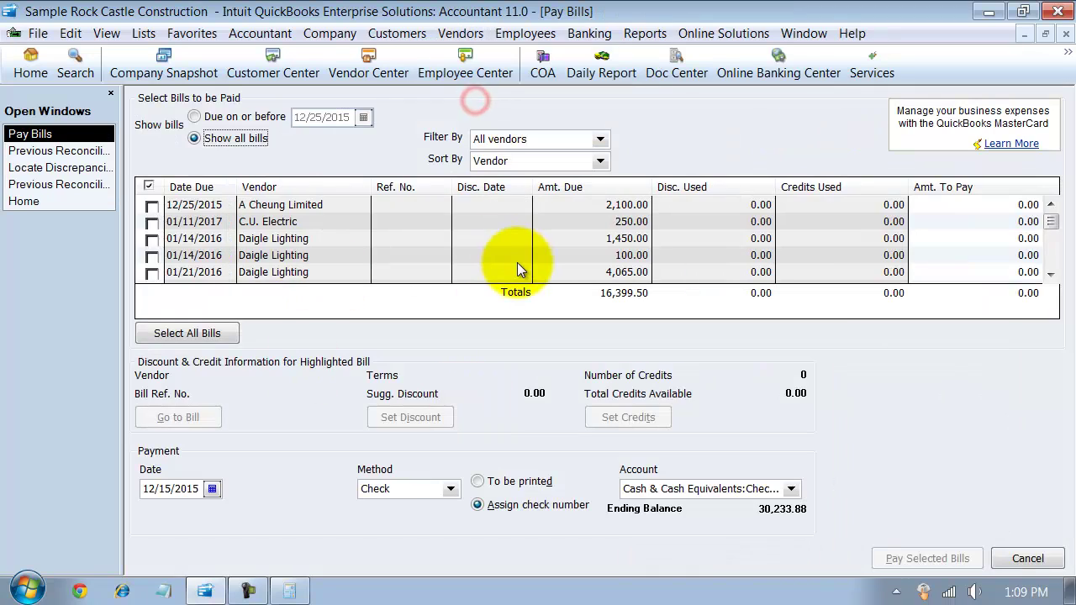
left_click(52, 150)
left_click(59, 151)
scroll(298, 214, "down", 5)
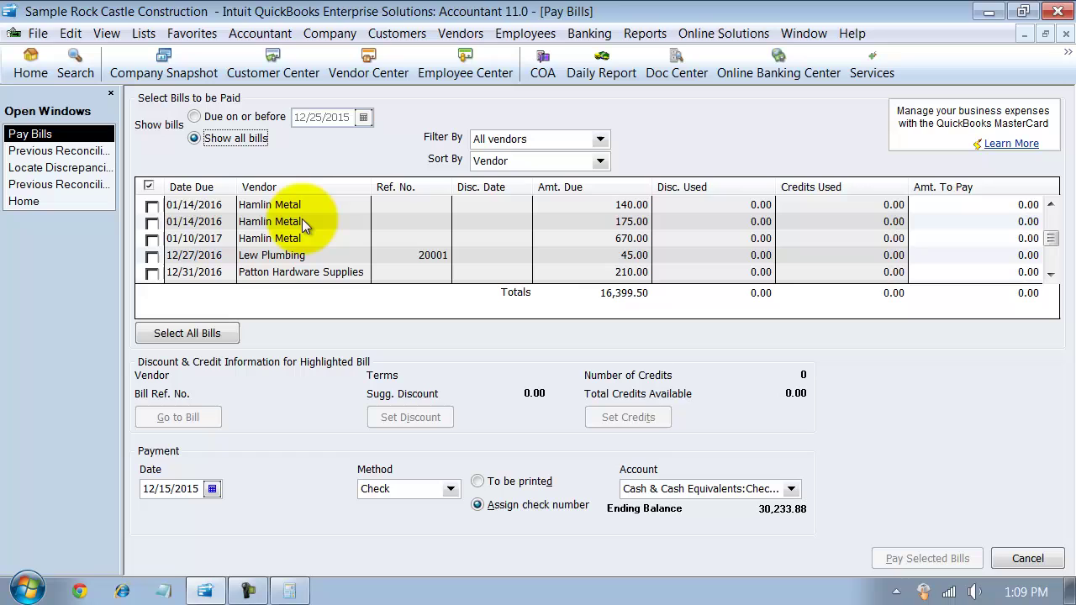
left_click(152, 222)
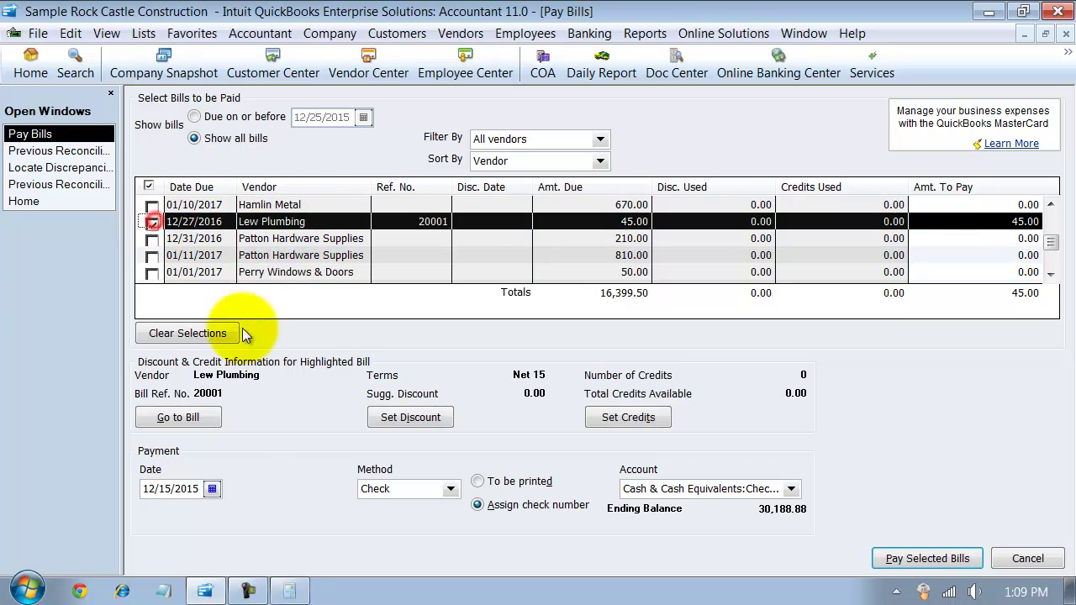
left_click(33, 151)
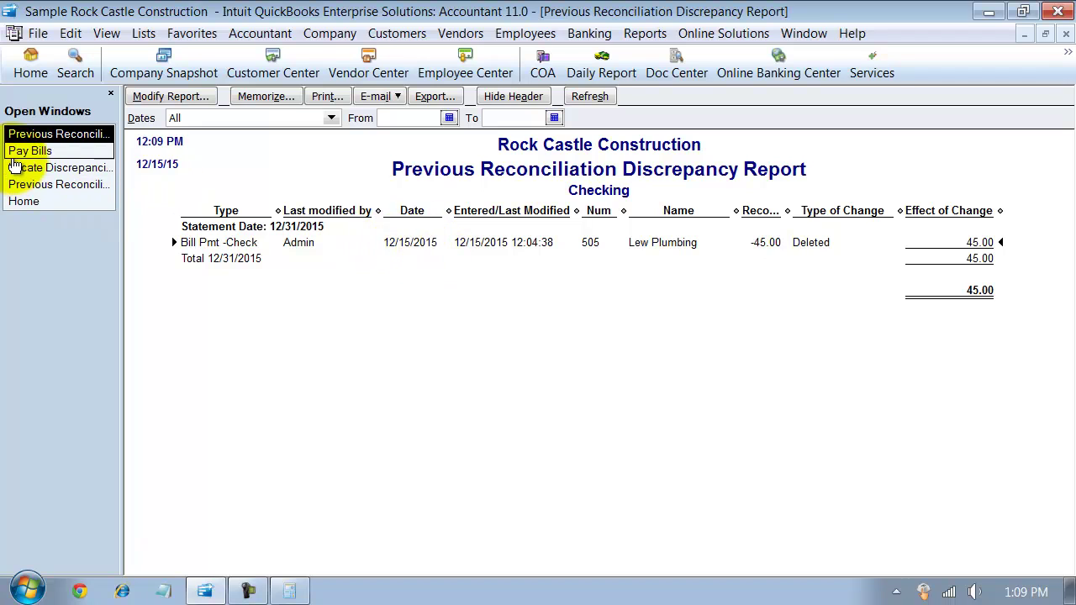
left_click(26, 151)
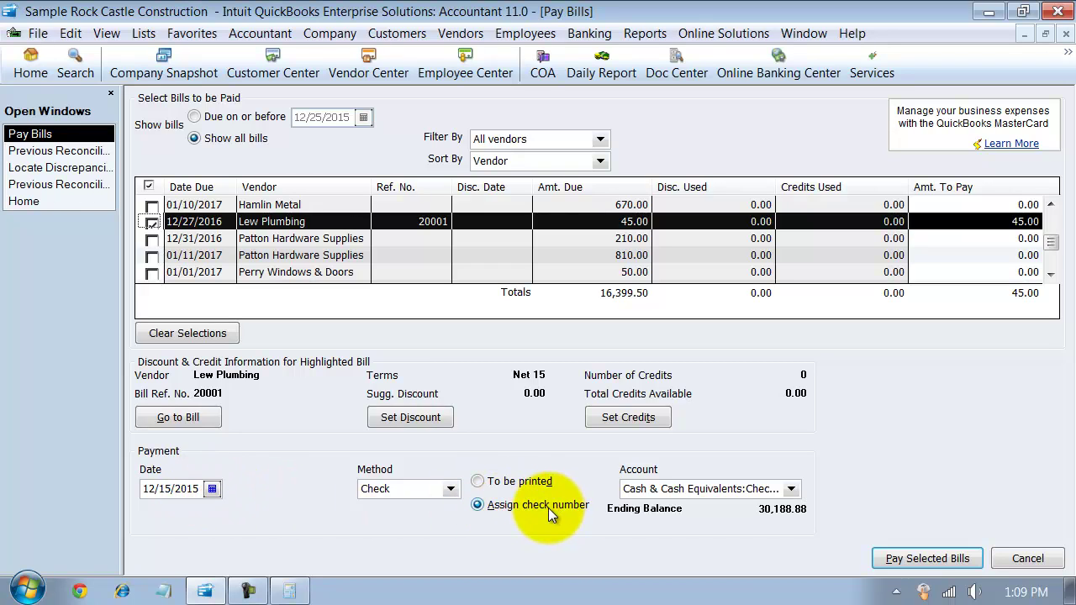
left_click(928, 558)
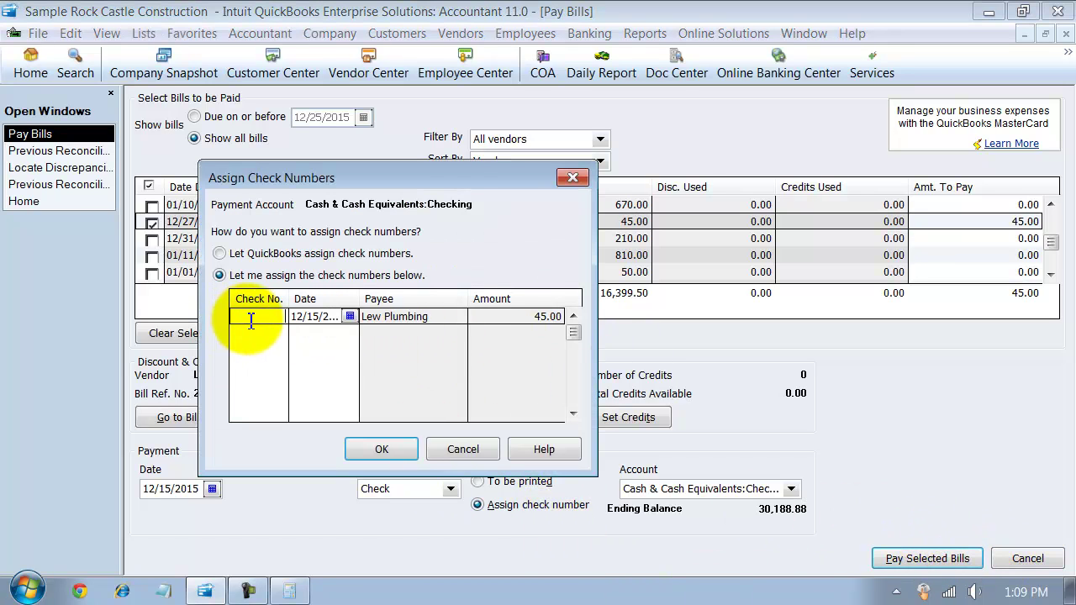
left_click(381, 449)
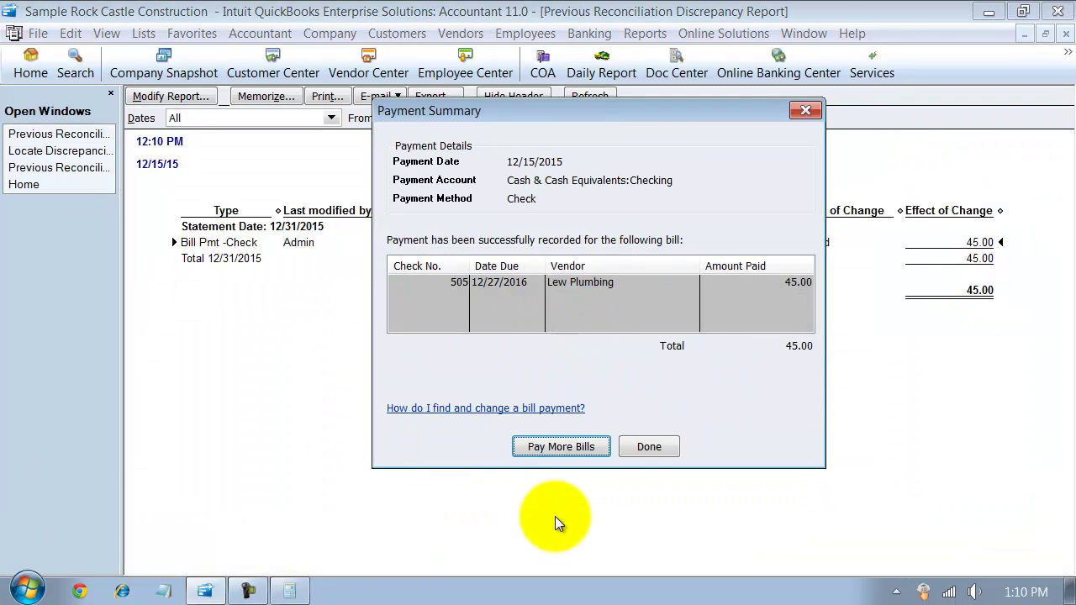
Dismiss the Payment Summary and close both discrepancy reports and Locate Discrepancies
left_click(635, 447)
left_click(1065, 34)
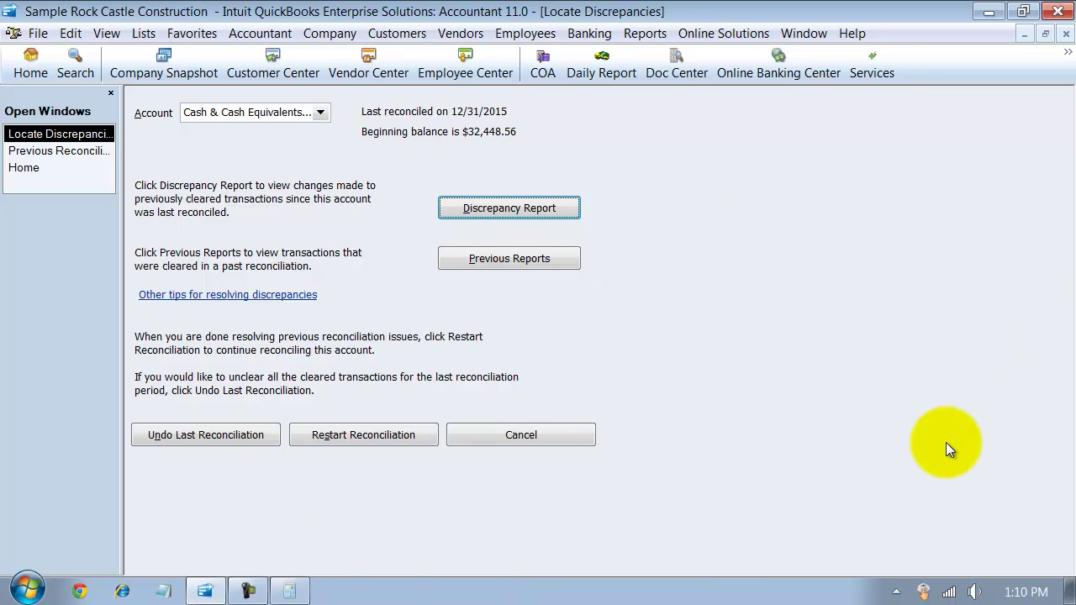
left_click(1065, 34)
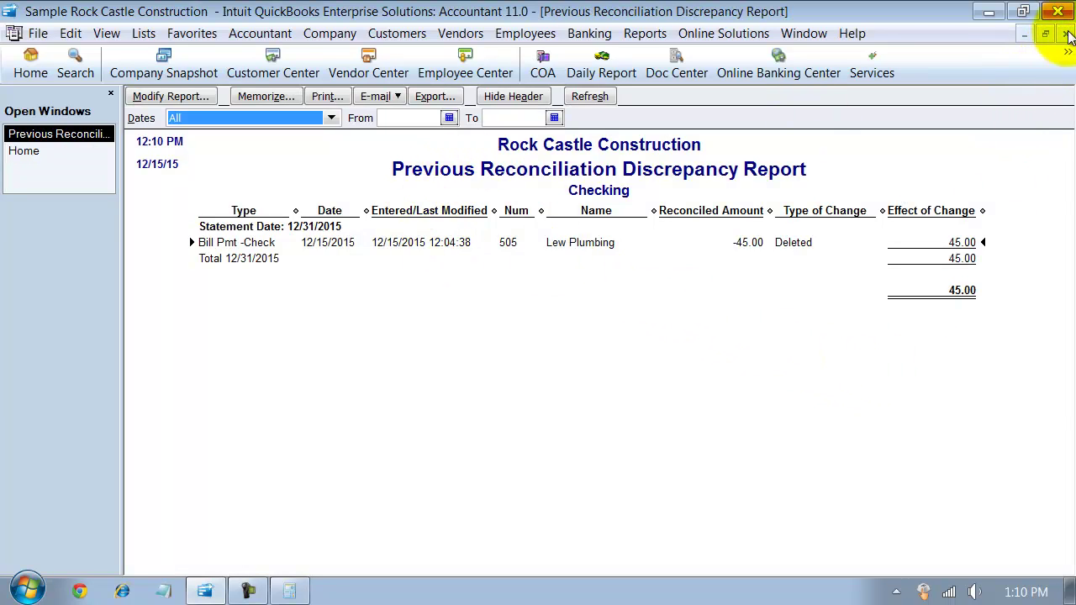
left_click(1067, 34)
Begin reconciling Checking for statement date 12/31/15 with ending balance 32403.56
left_click(589, 32)
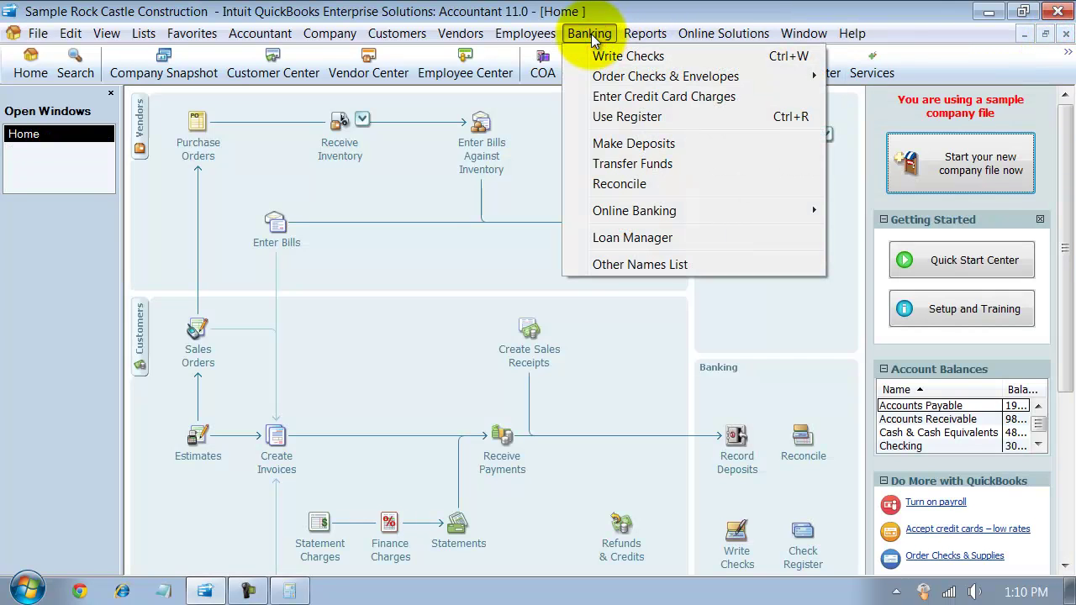
left_click(630, 188)
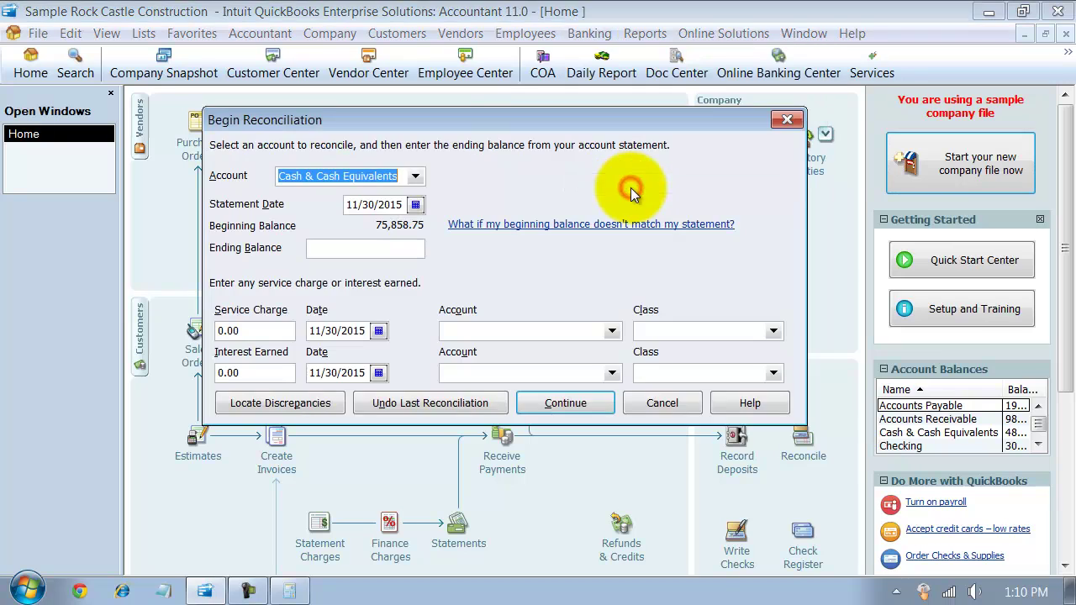
left_click(415, 175)
left_click(313, 207)
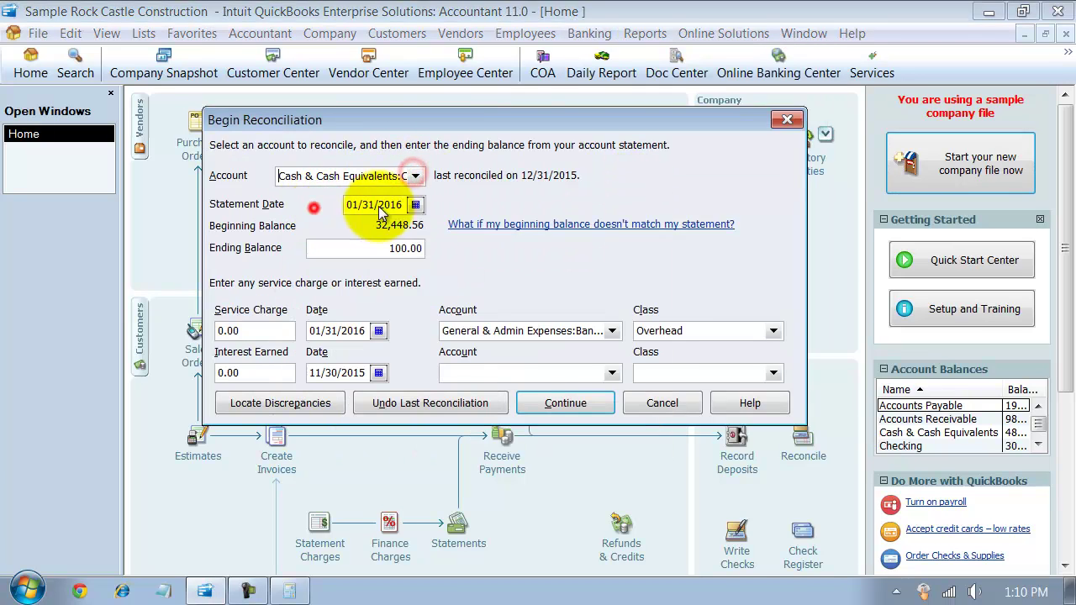
key("Tab")
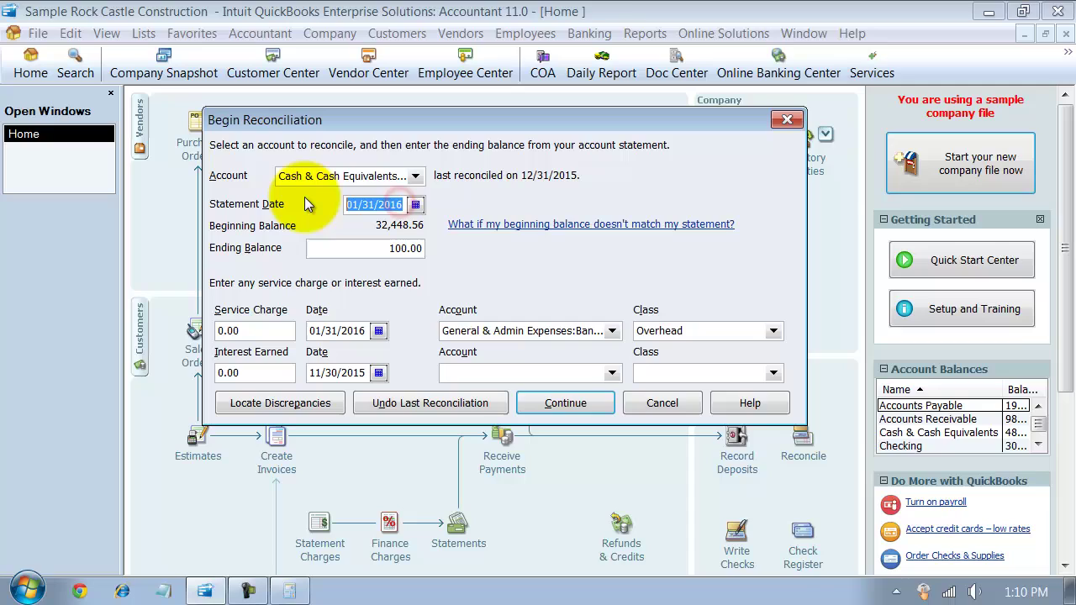
type("12/31/15")
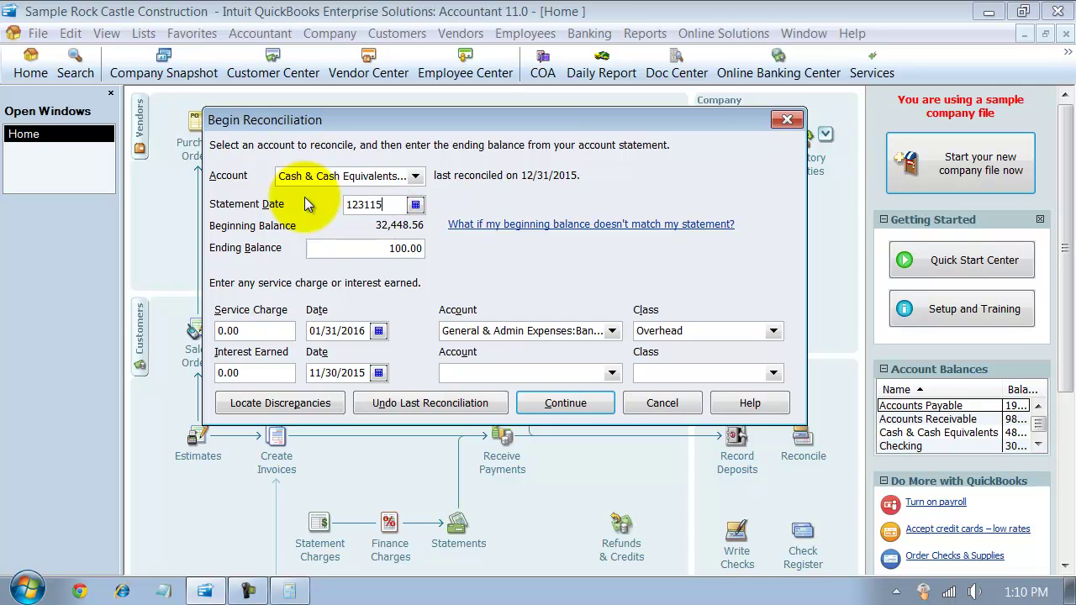
key("Tab")
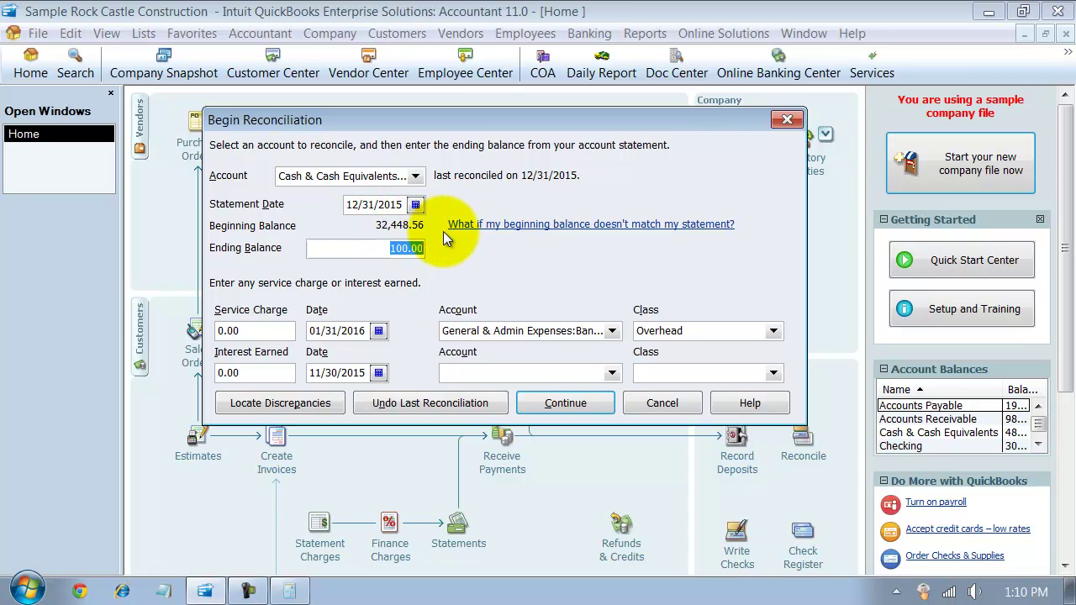
type("32403.56")
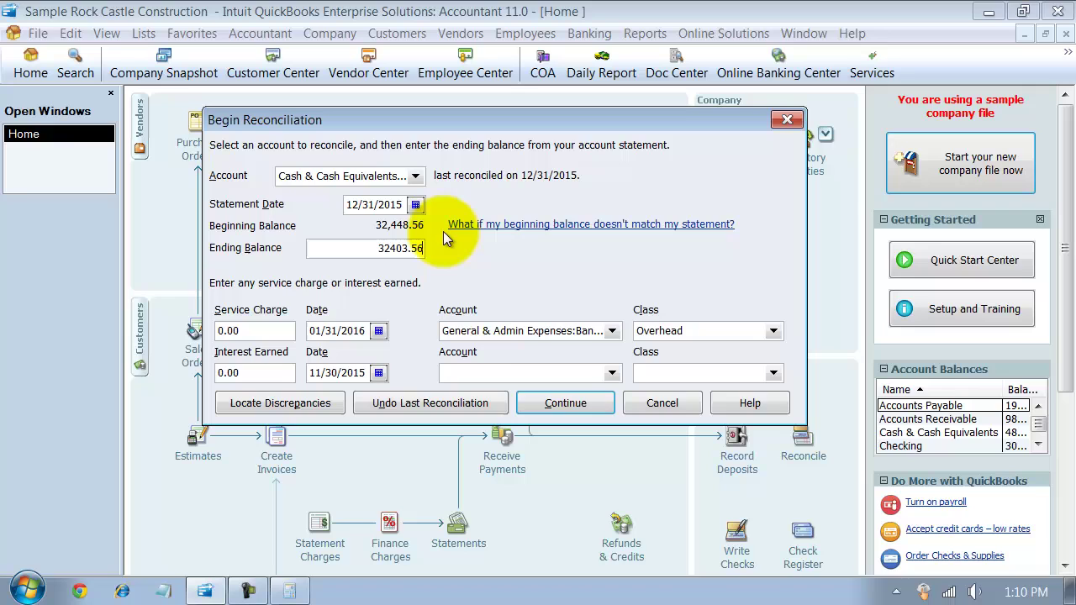
key("Tab")
Clear check 505 for 45.00, reconcile now, and display the Detail reconciliation report
left_click(555, 402)
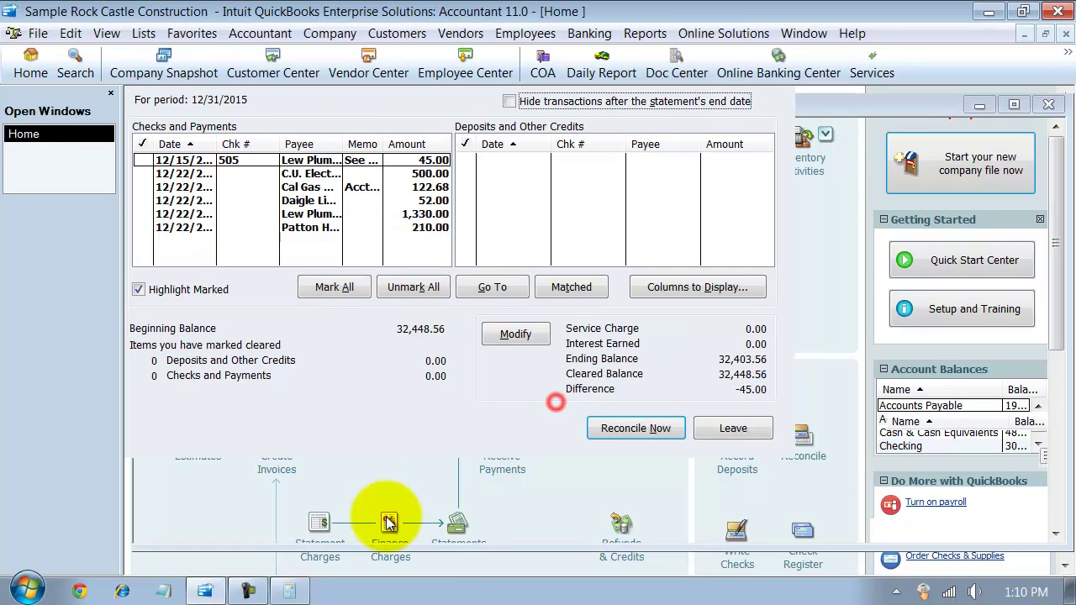
left_click(563, 160)
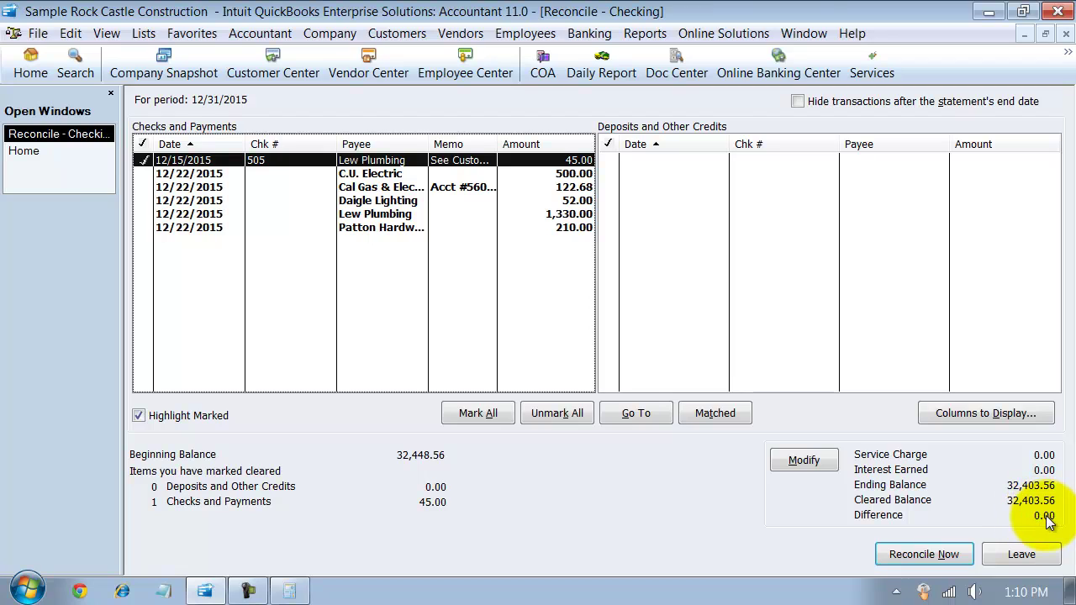
left_click(923, 554)
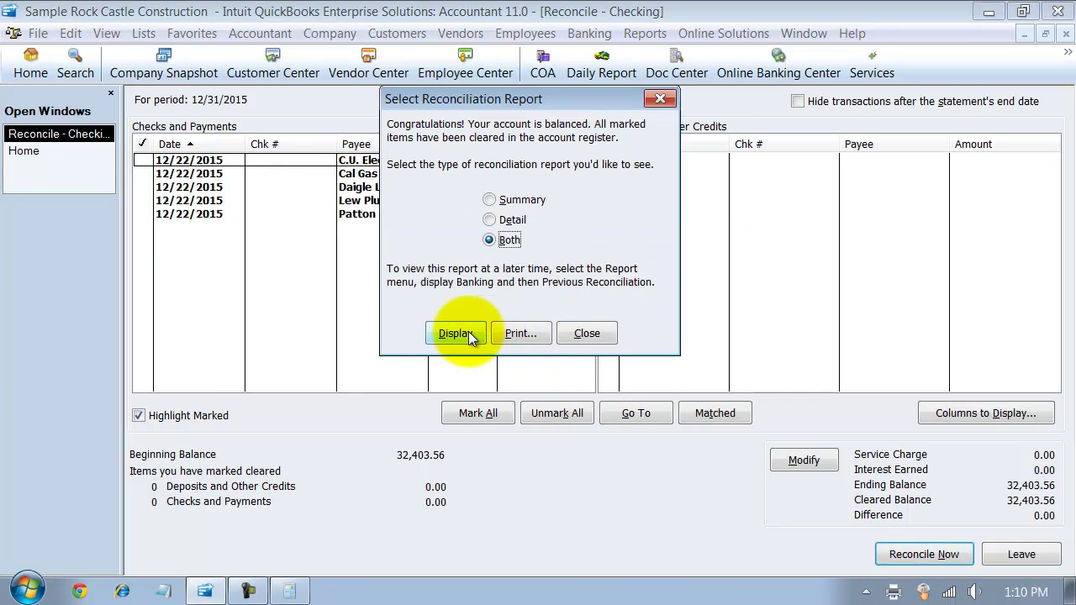
left_click(489, 219)
Display the reconciliation detail report and scroll down through its cleared transactions
left_click(466, 333)
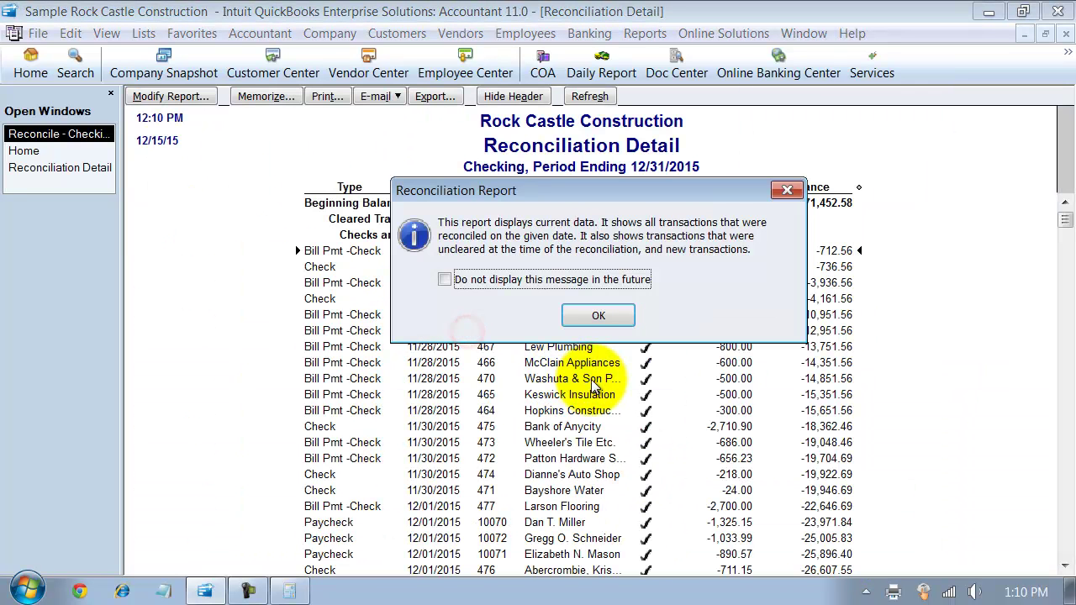
left_click(648, 314)
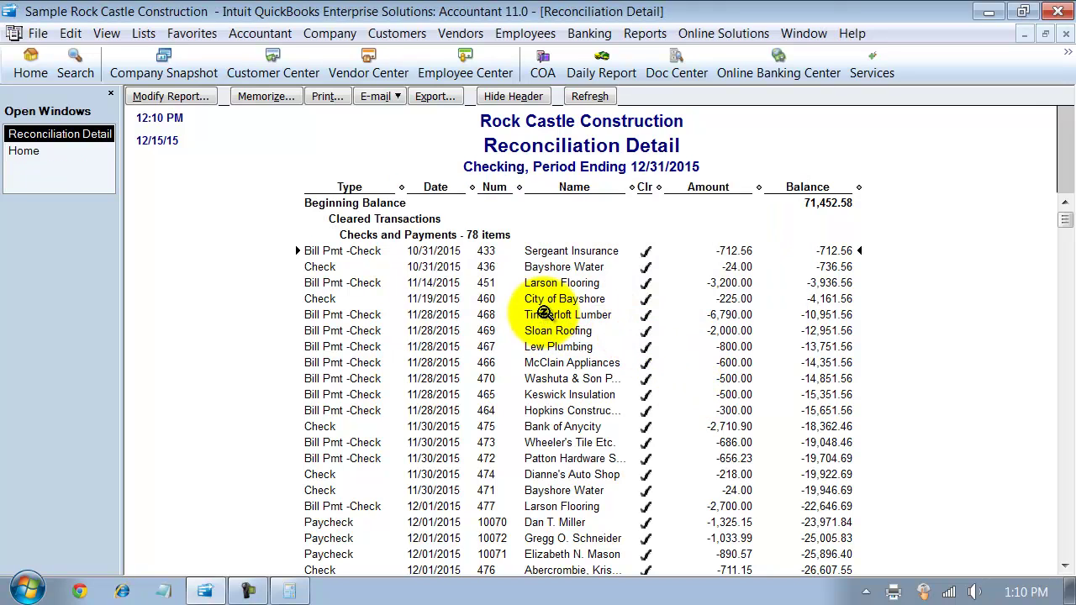
scroll(544, 313, "down", 1)
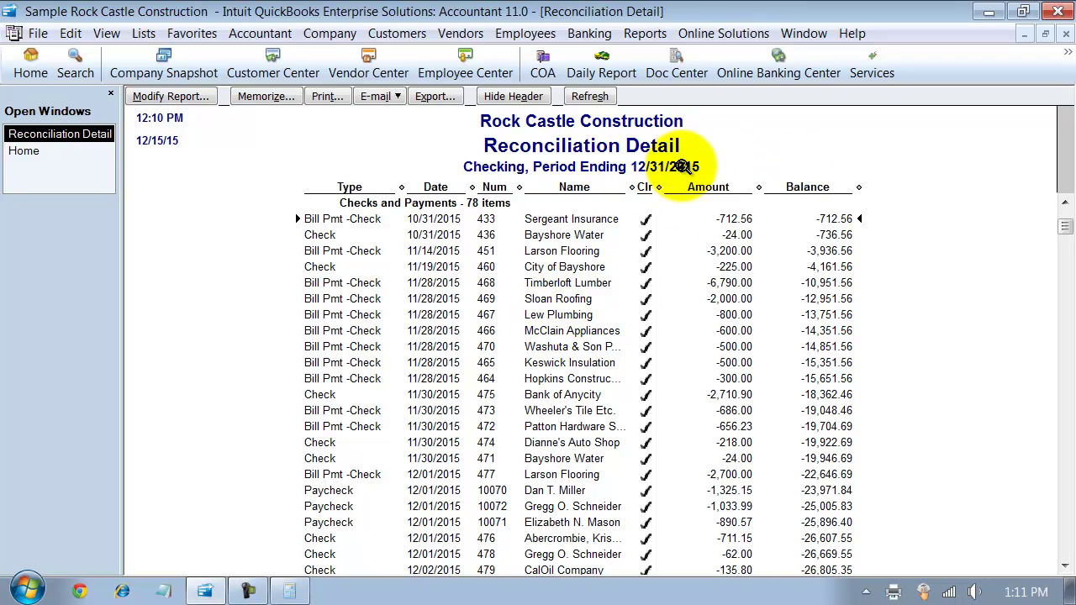
scroll(545, 231, "down", 9)
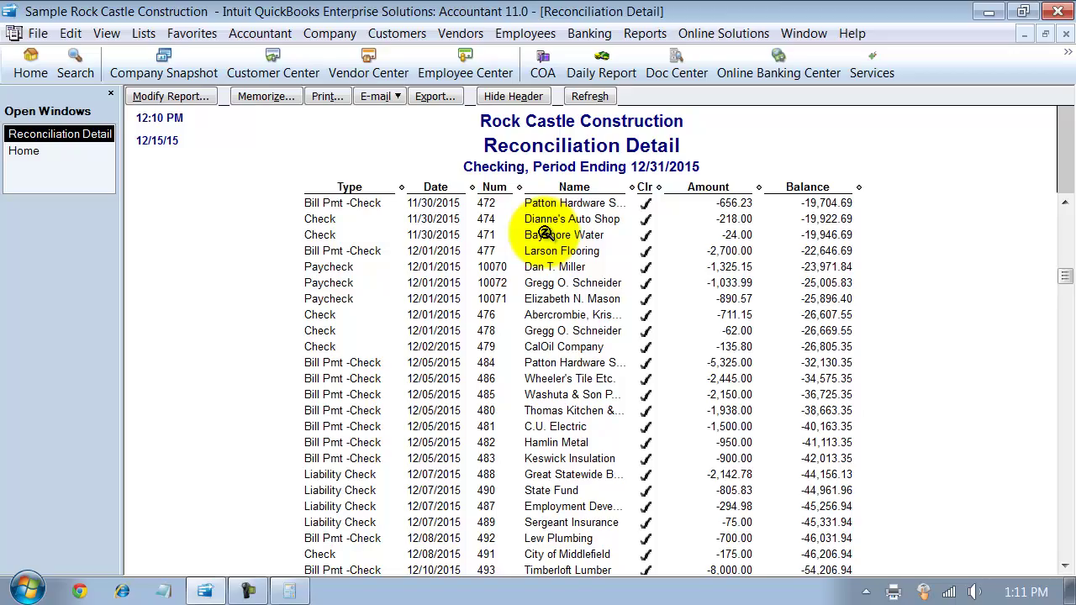
scroll(545, 234, "down", 15)
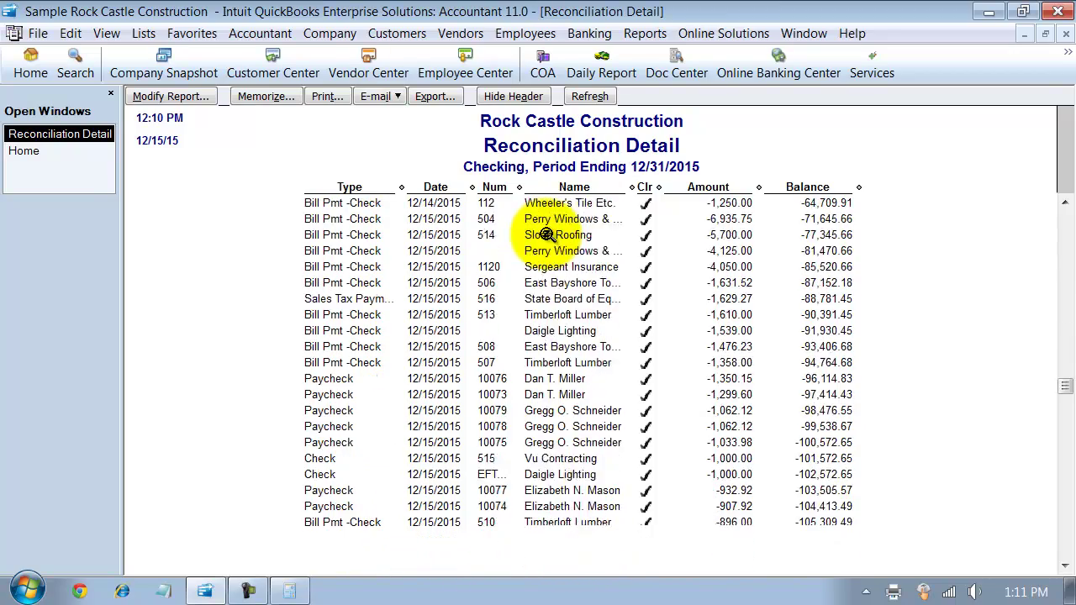
scroll(545, 234, "down", 6)
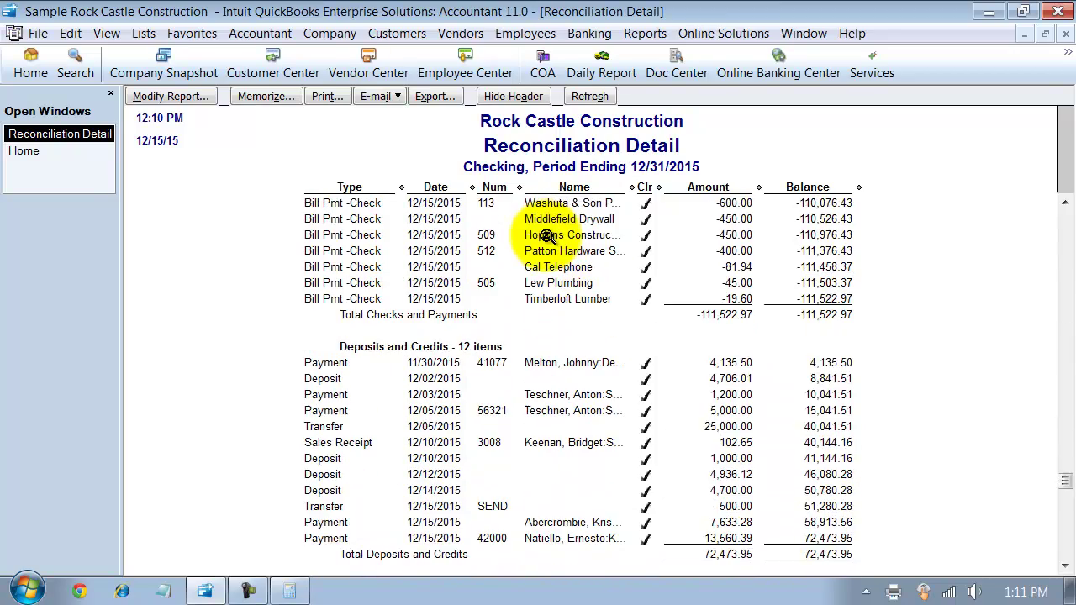
Find the cleared 45.00 Lew Plumbing payment row, then close the report
scroll(544, 234, "up", 5)
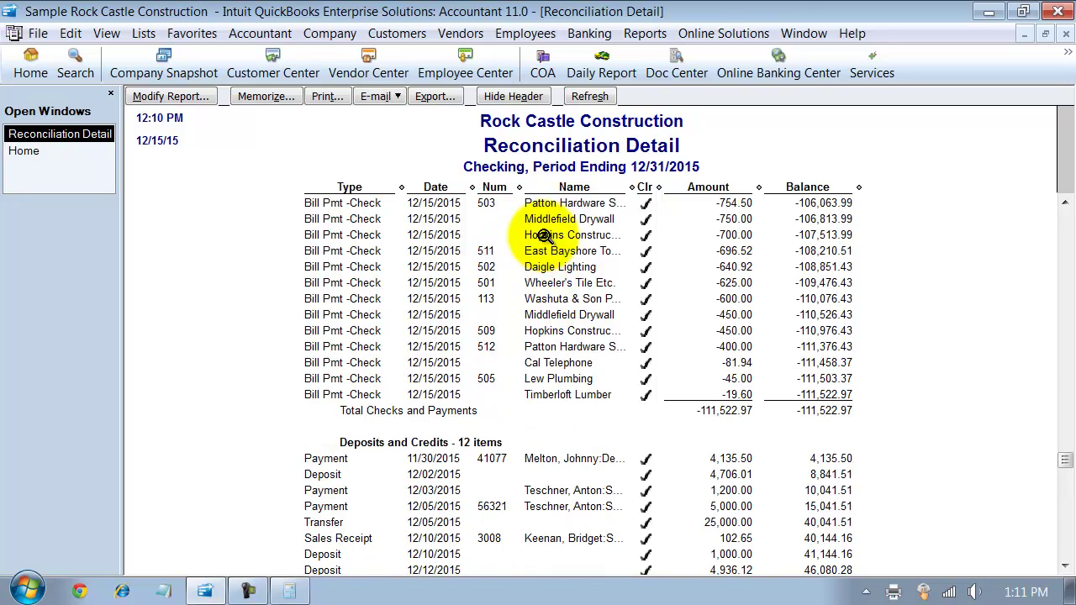
scroll(545, 235, "up", 2)
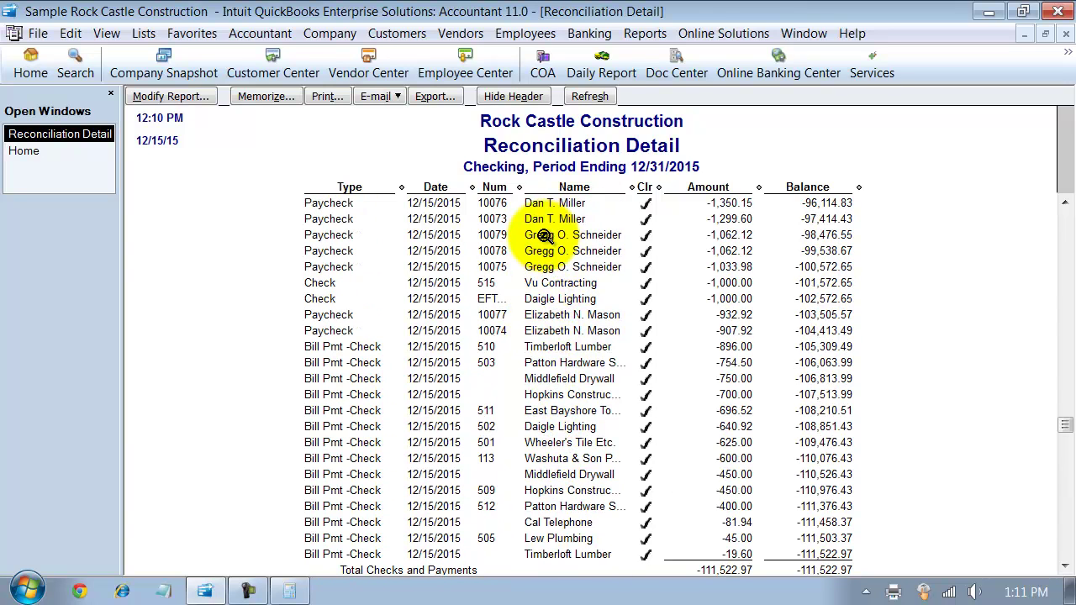
left_click(731, 542)
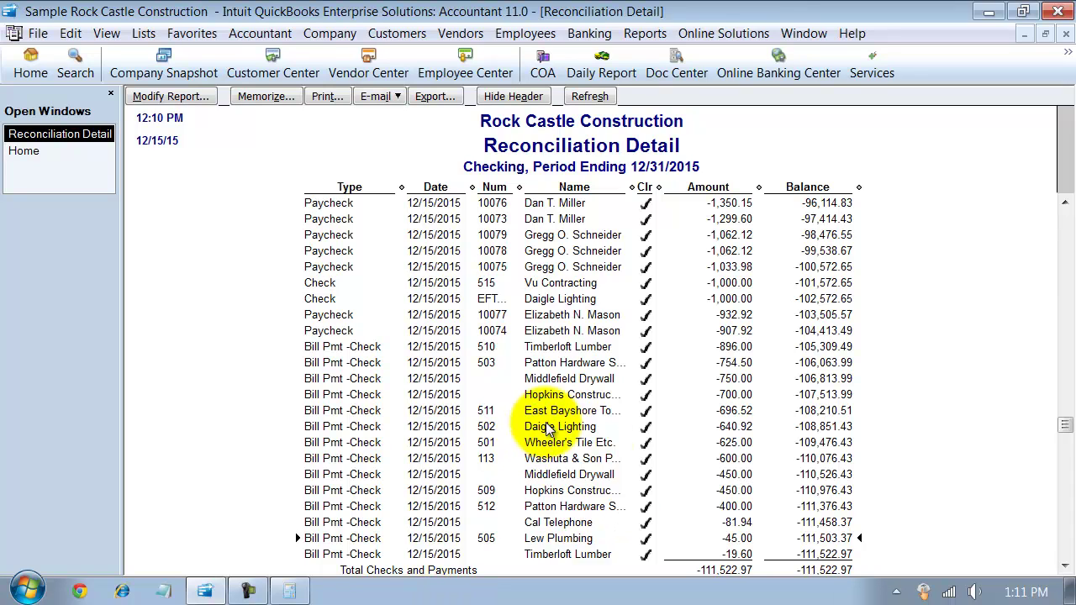
left_click(1067, 32)
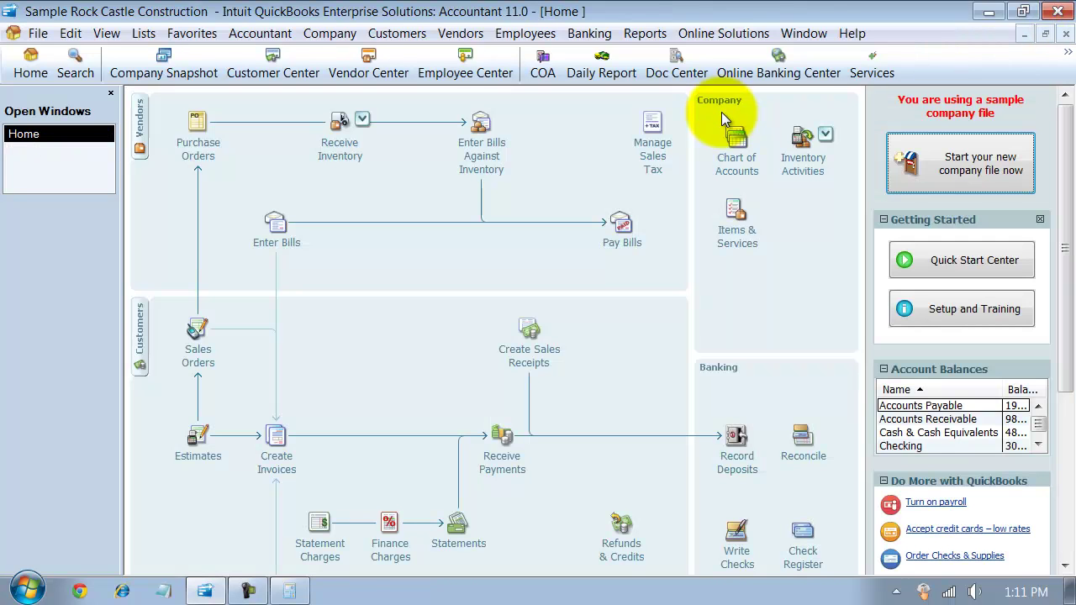
Display the 12/31/2015 Previous Reconciliation report, showing transactions cleared plus any changes
left_click(652, 31)
mouse_move(699, 373)
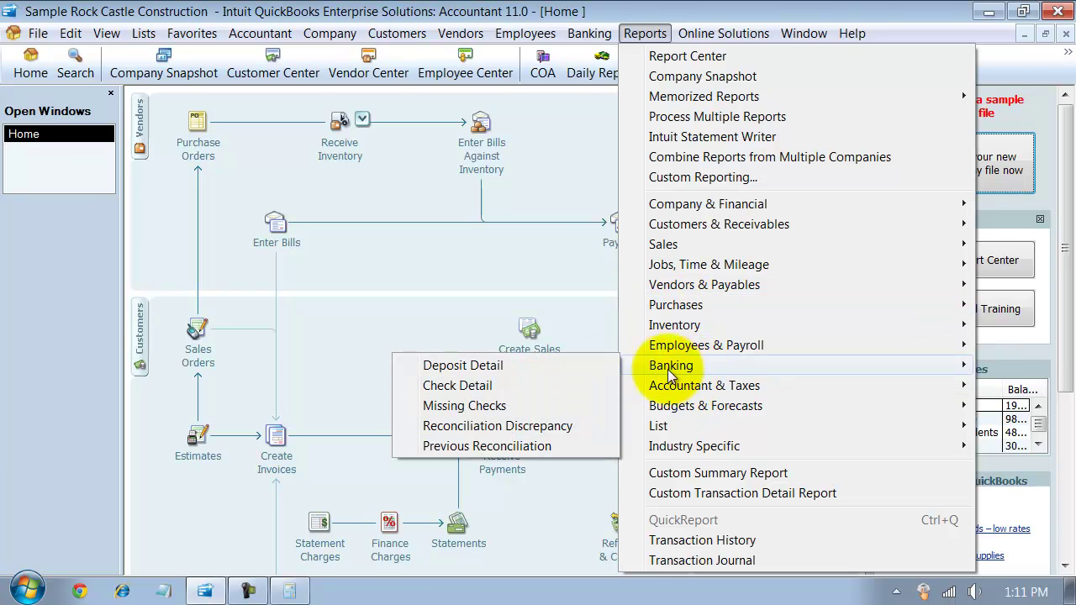
left_click(546, 445)
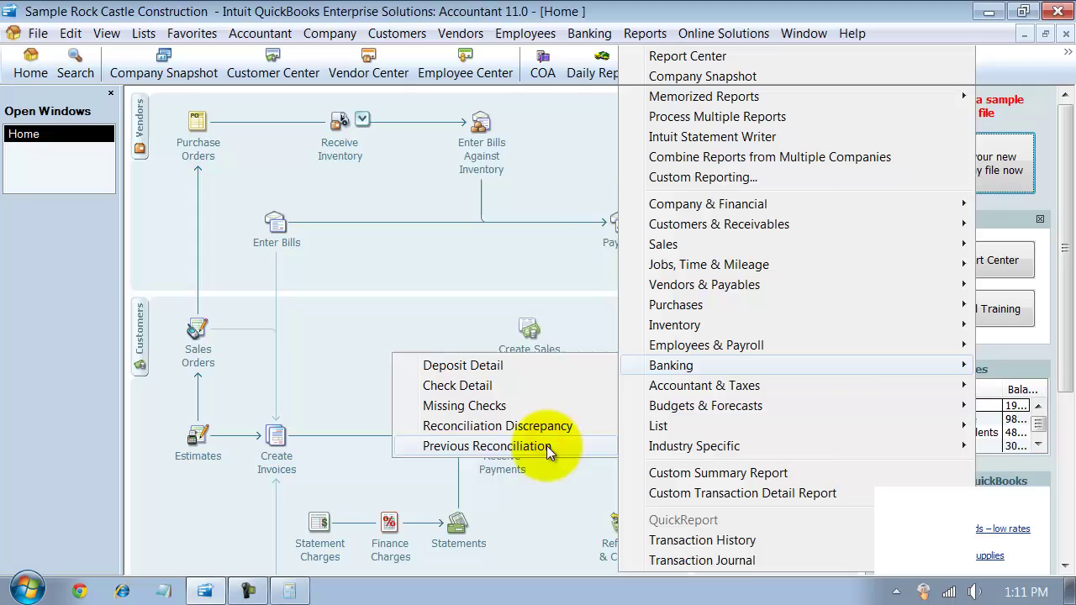
left_click(496, 215)
left_click(439, 235)
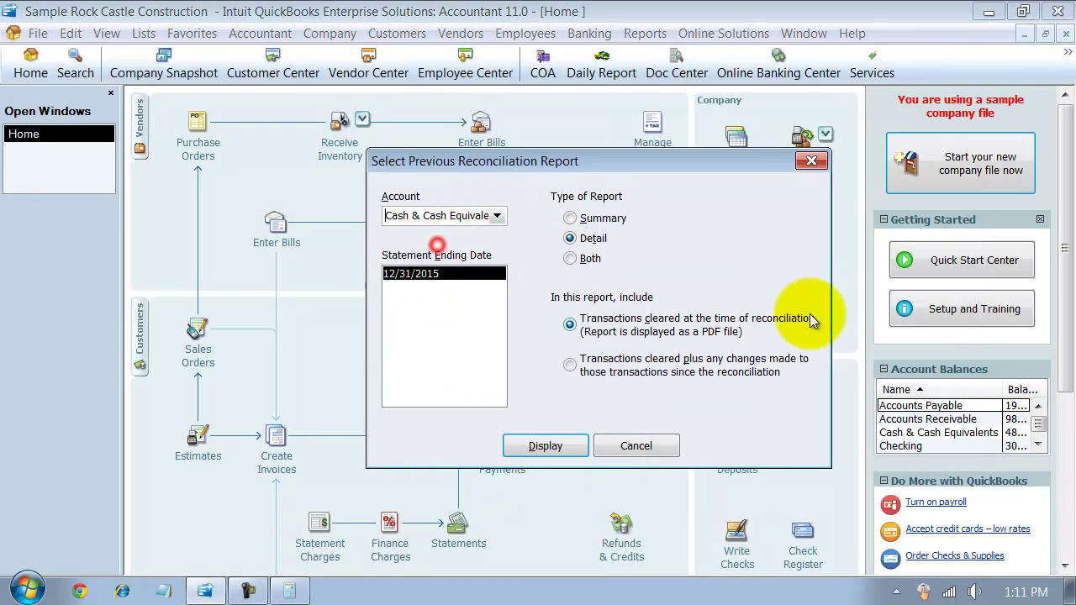
left_click(409, 273)
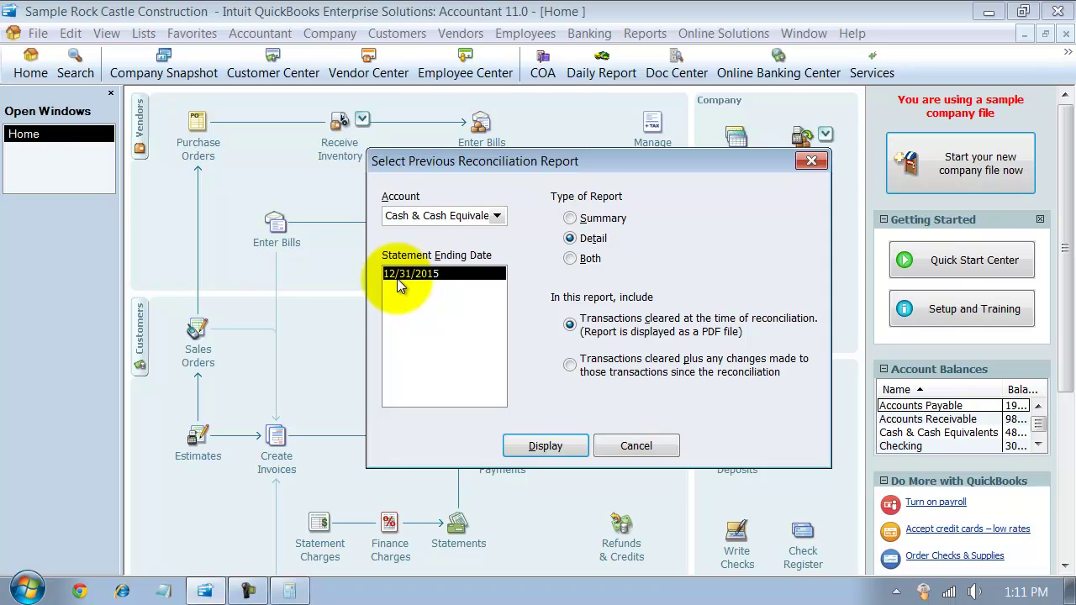
left_click(586, 361)
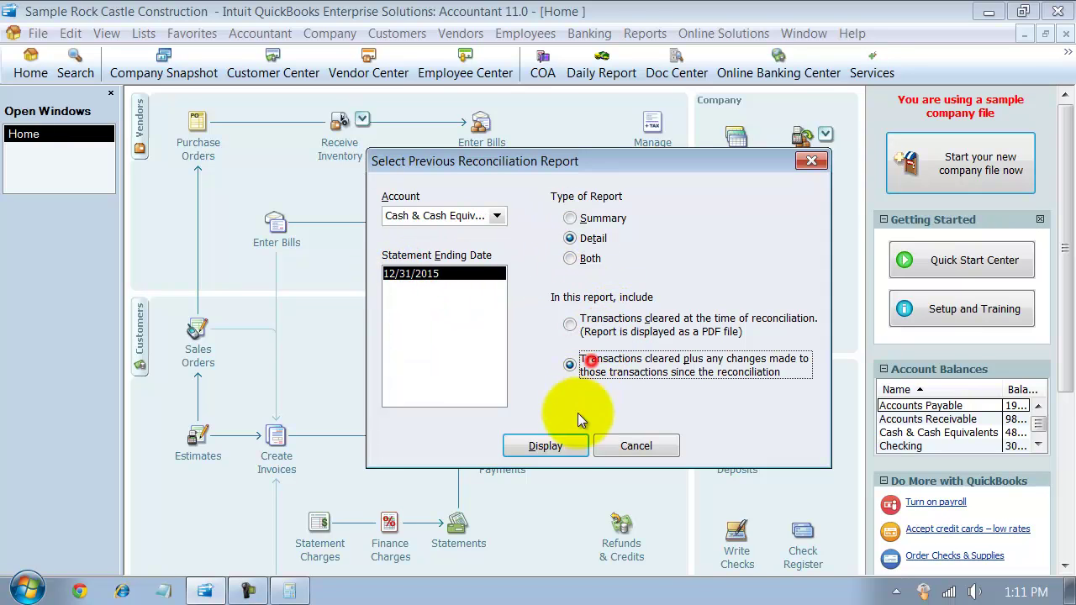
left_click(568, 438)
Scroll through the reopened 12/31/2015 Checking Reconciliation Detail, then close it
left_click(580, 314)
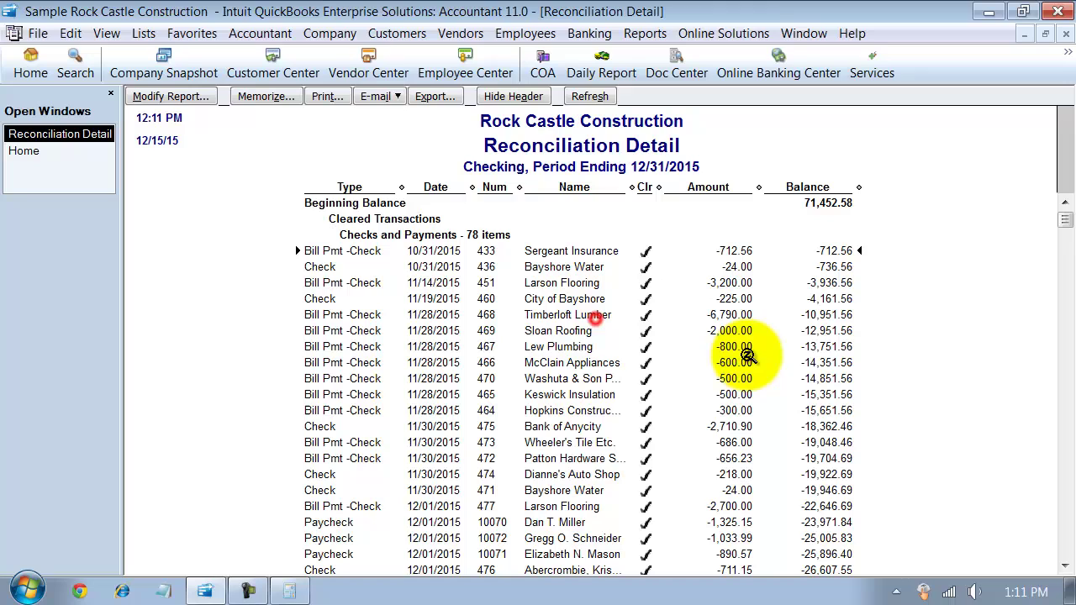
scroll(664, 441, "down", 1)
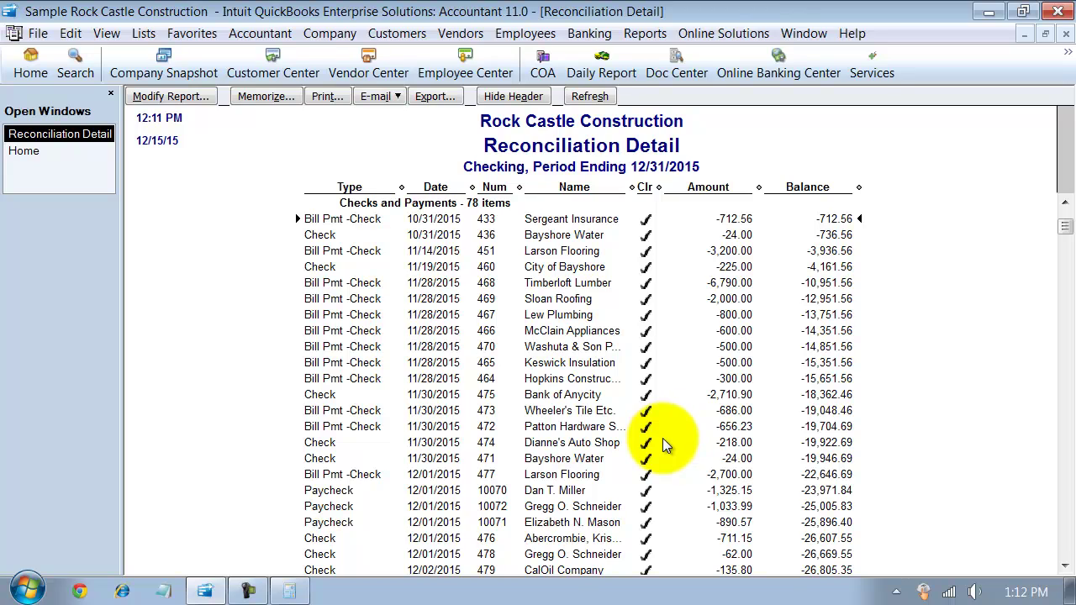
scroll(664, 439, "down", 13)
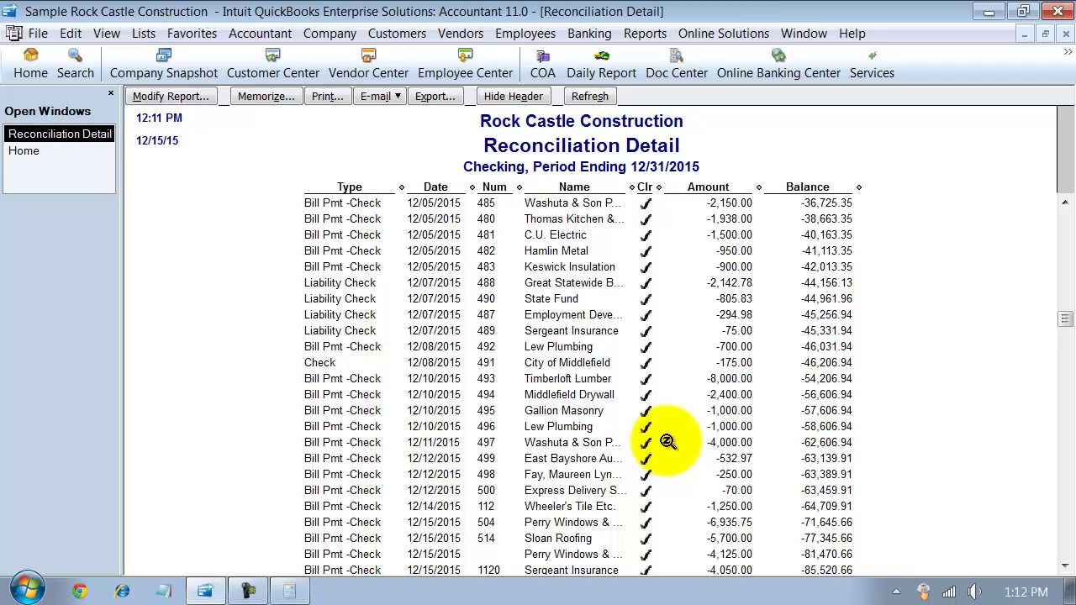
scroll(666, 442, "down", 14)
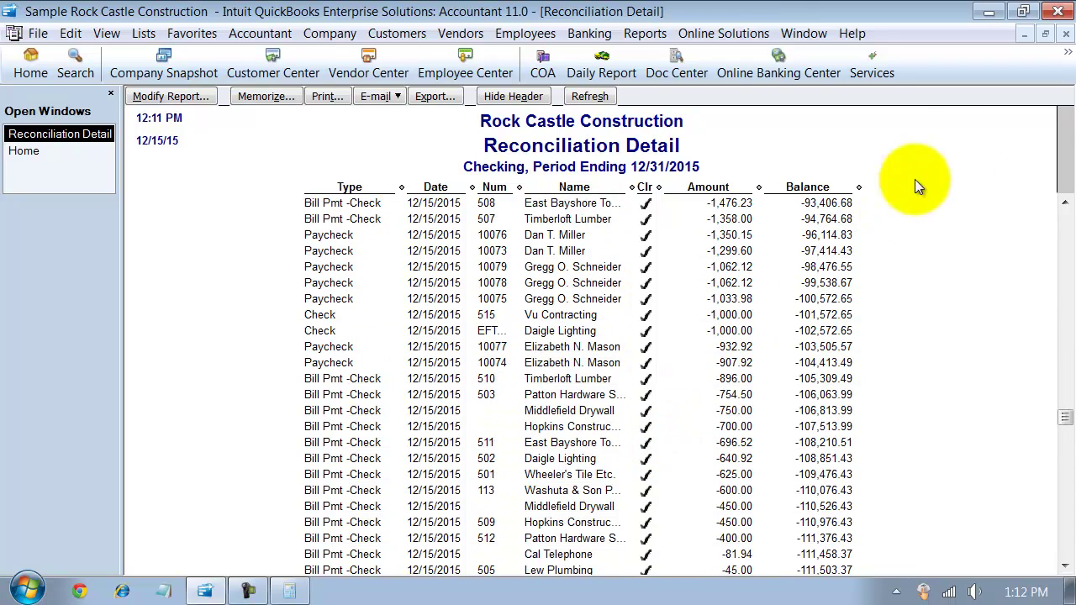
left_click(1065, 34)
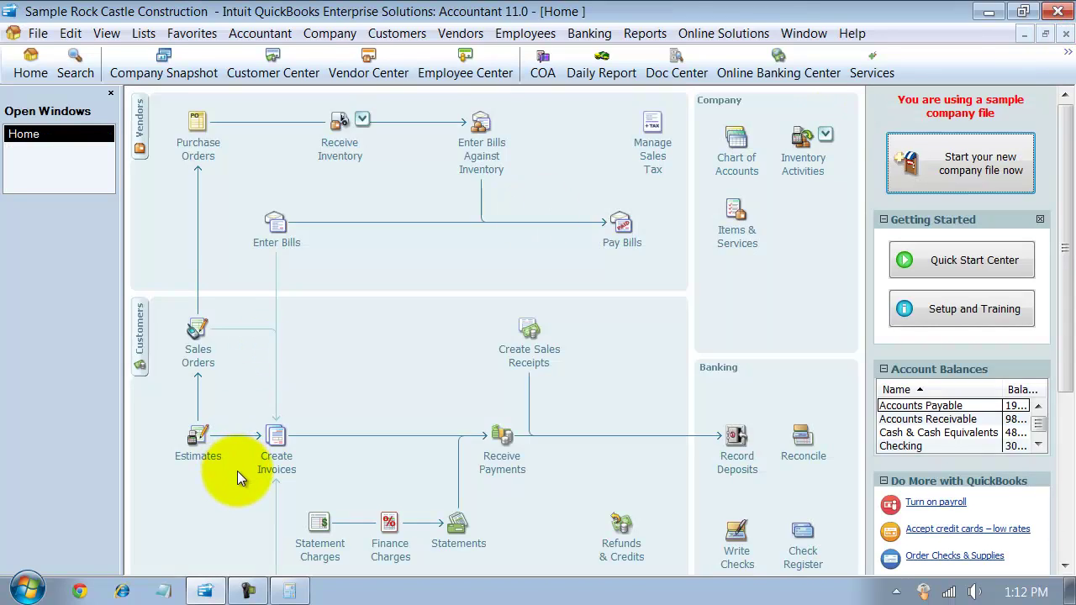
Begin reconciling Checking, confirming the 32,403.56 beginning balance, and go to the Ending Balance field
left_click(812, 452)
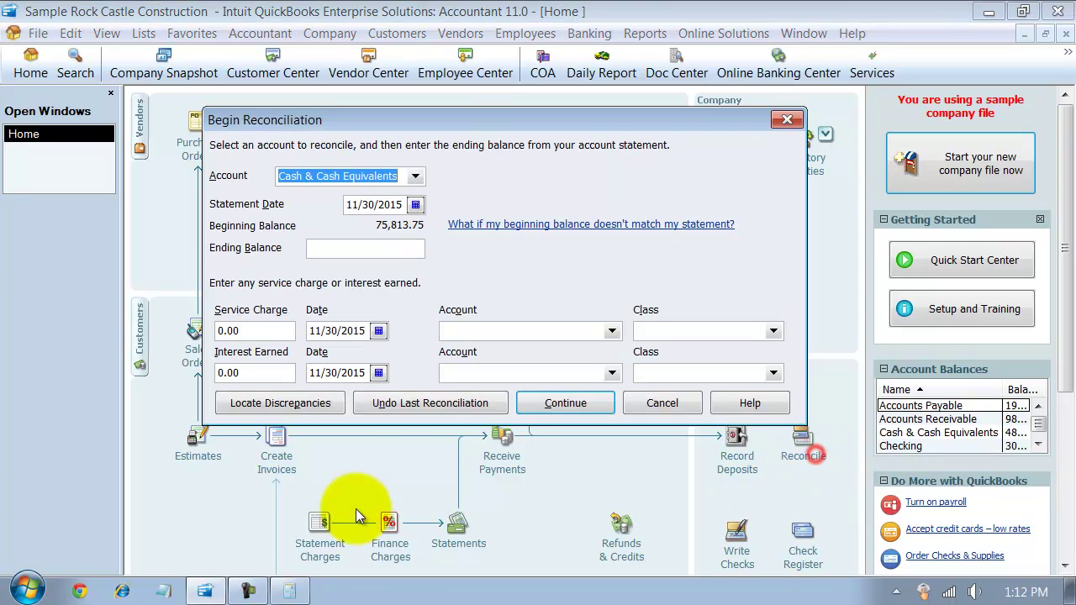
left_click(413, 176)
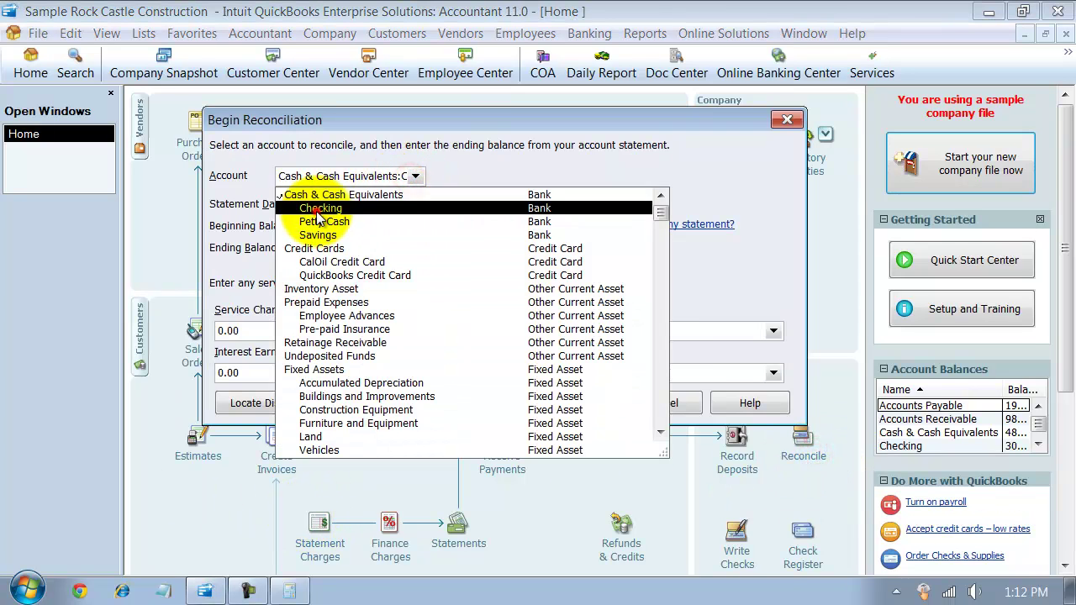
left_click(316, 208)
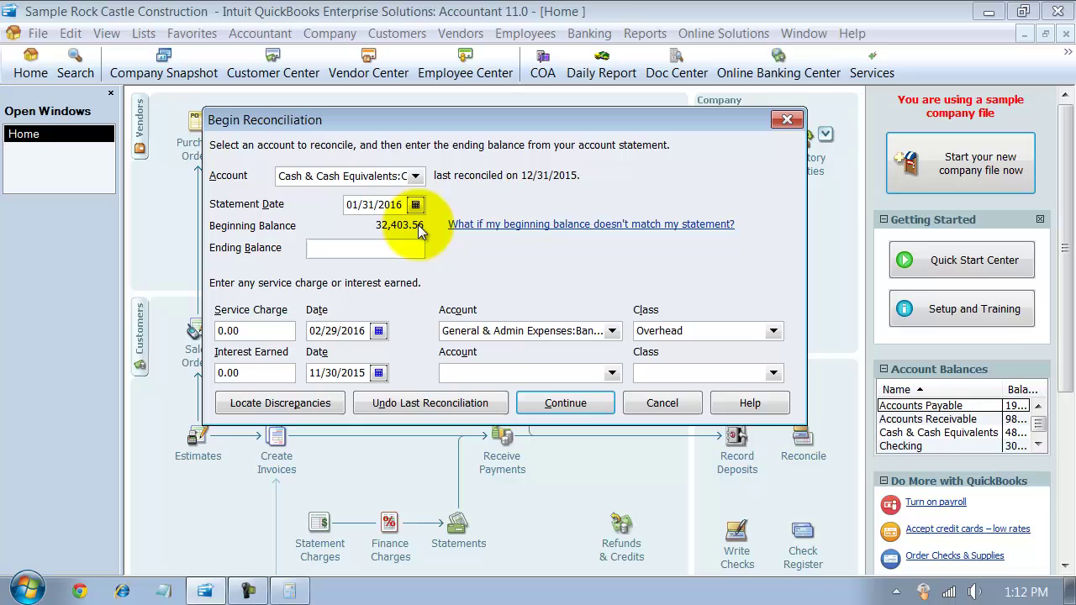
left_click(392, 245)
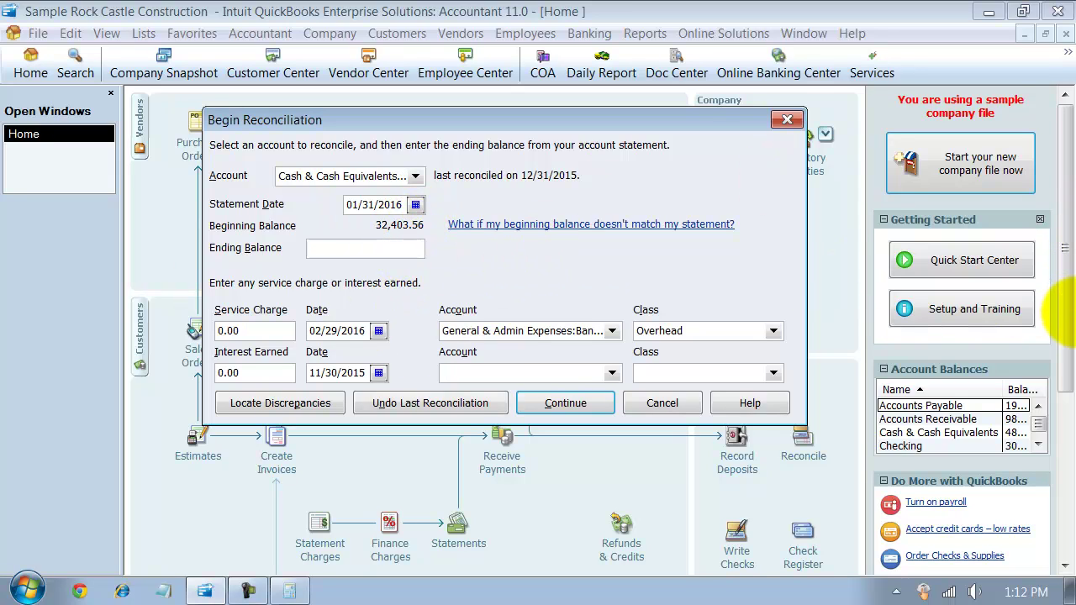